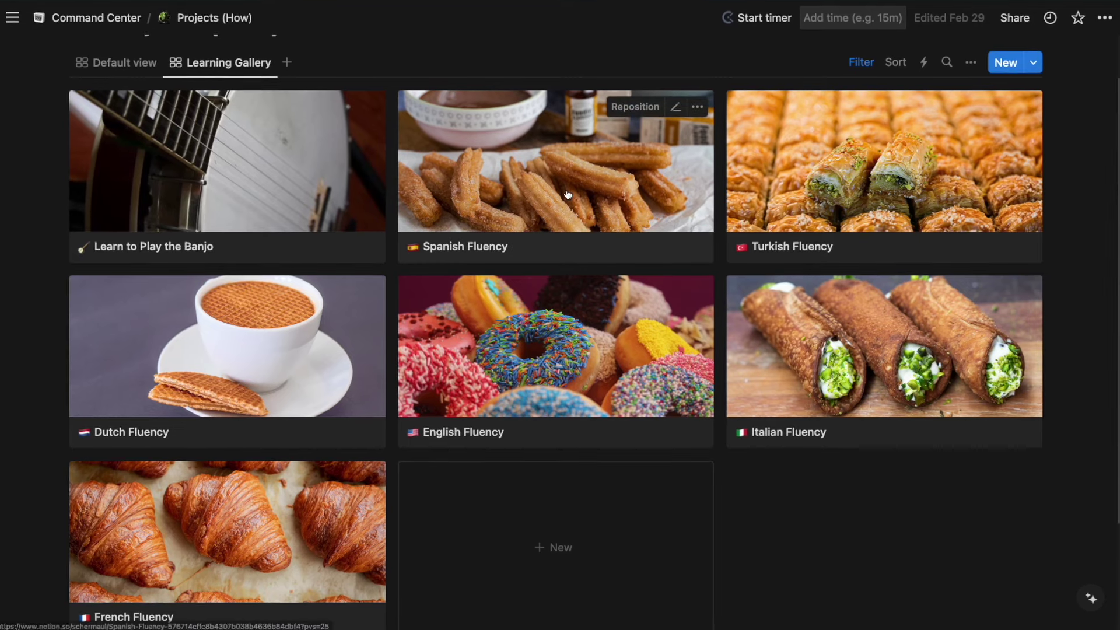
# - Open the Spanish Fluency project card as a full page and scroll through its properties
pyautogui.click(568, 195)
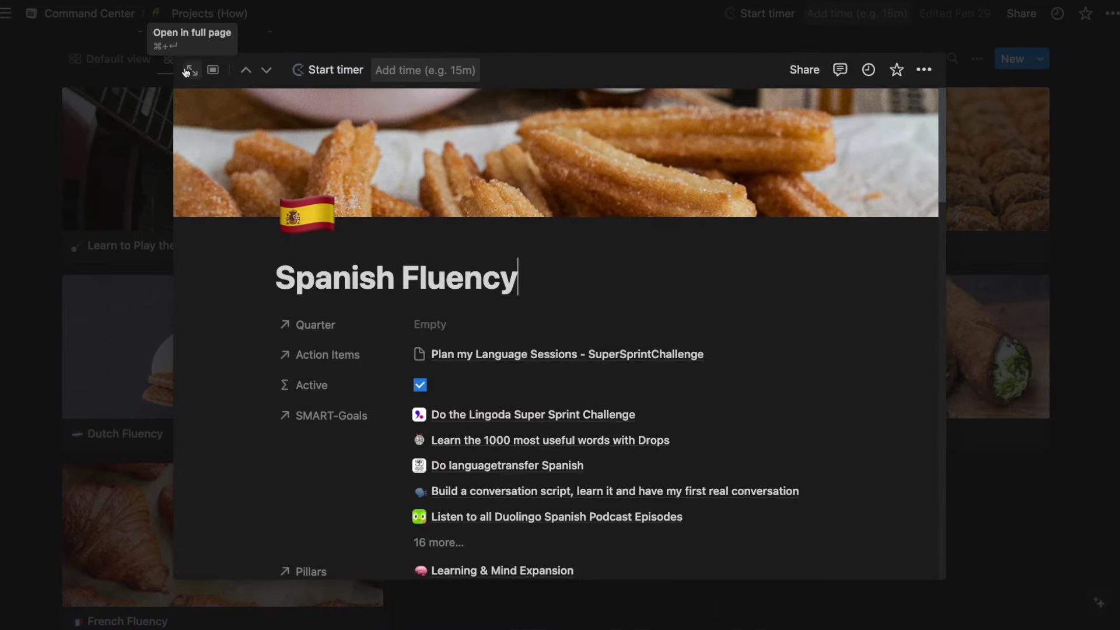
pyautogui.click(196, 72)
pyautogui.scroll(-5, 875, 166)
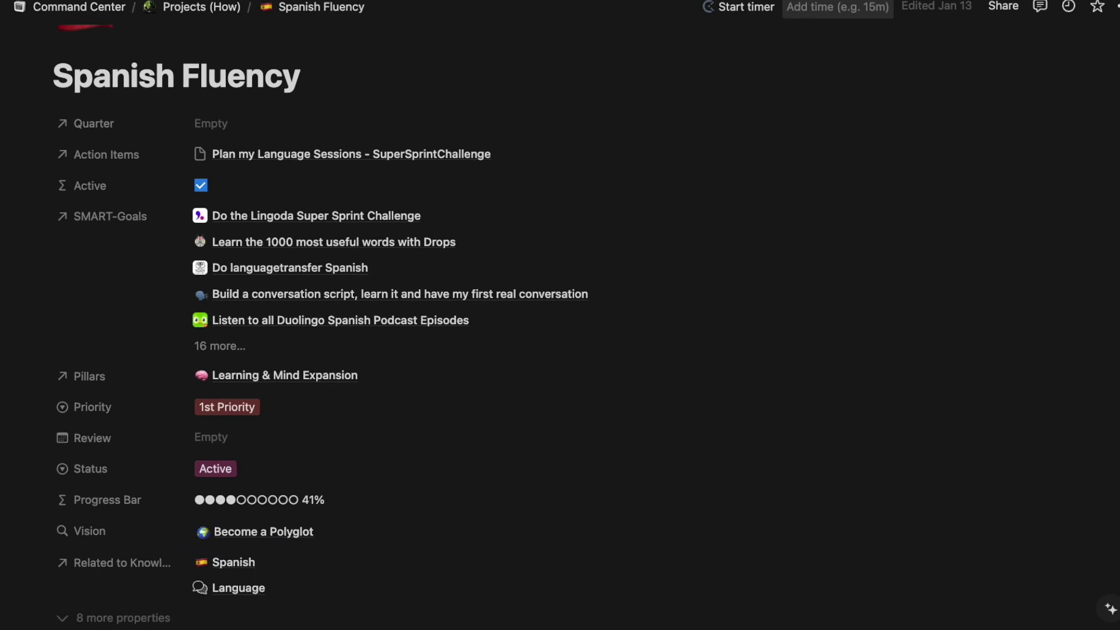
pyautogui.scroll(-15, 560, 350)
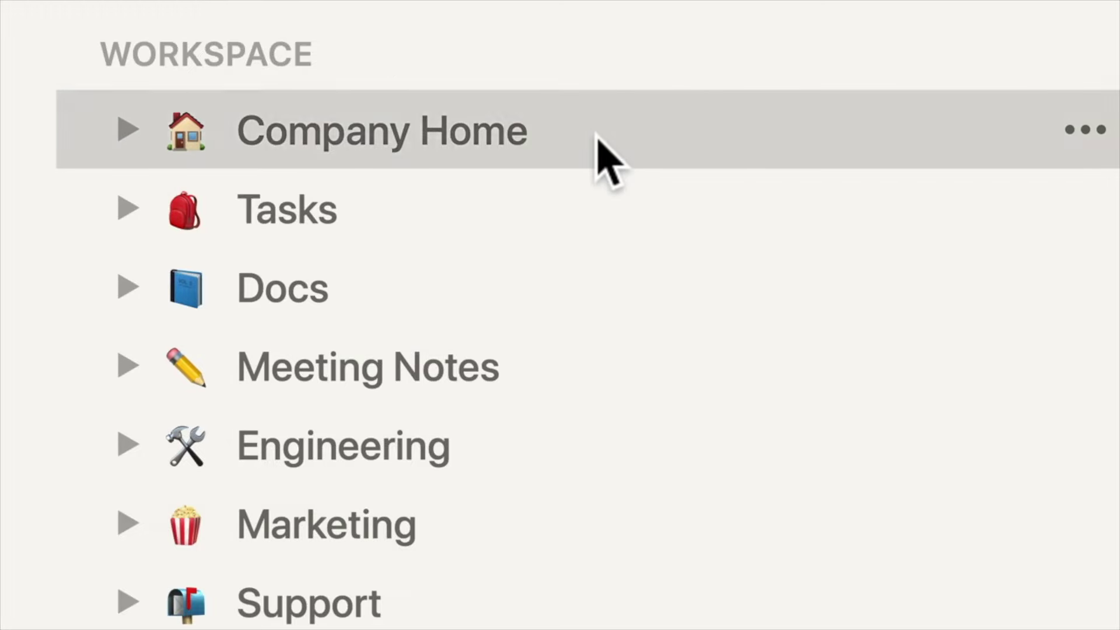
# - Open the Company Home page from the sidebar
pyautogui.click(382, 130)
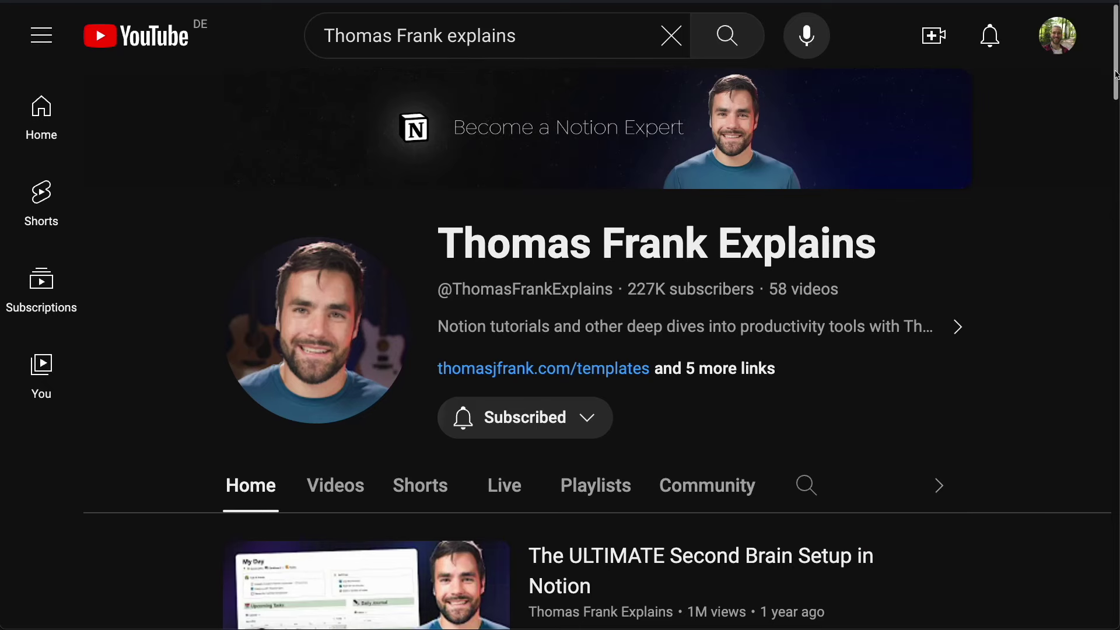
# - Scroll down through the Notion creator's YouTube channel video list
pyautogui.scroll(-5, 1100, 123)
pyautogui.scroll(-5, 1099, 123)
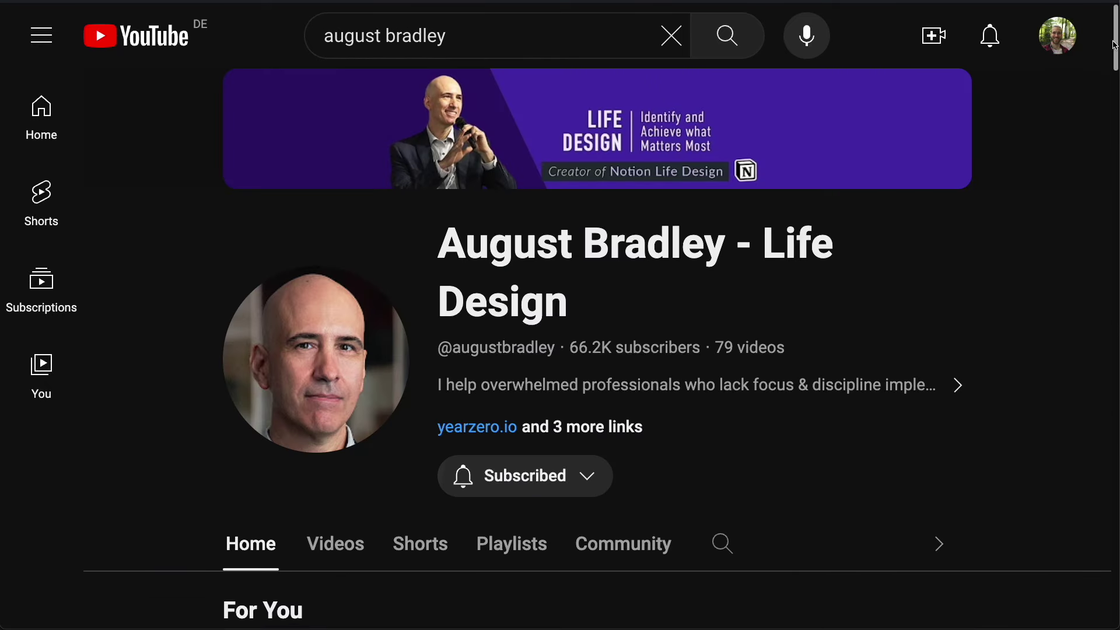
pyautogui.scroll(-1, 1111, 51)
pyautogui.scroll(-6, 1111, 52)
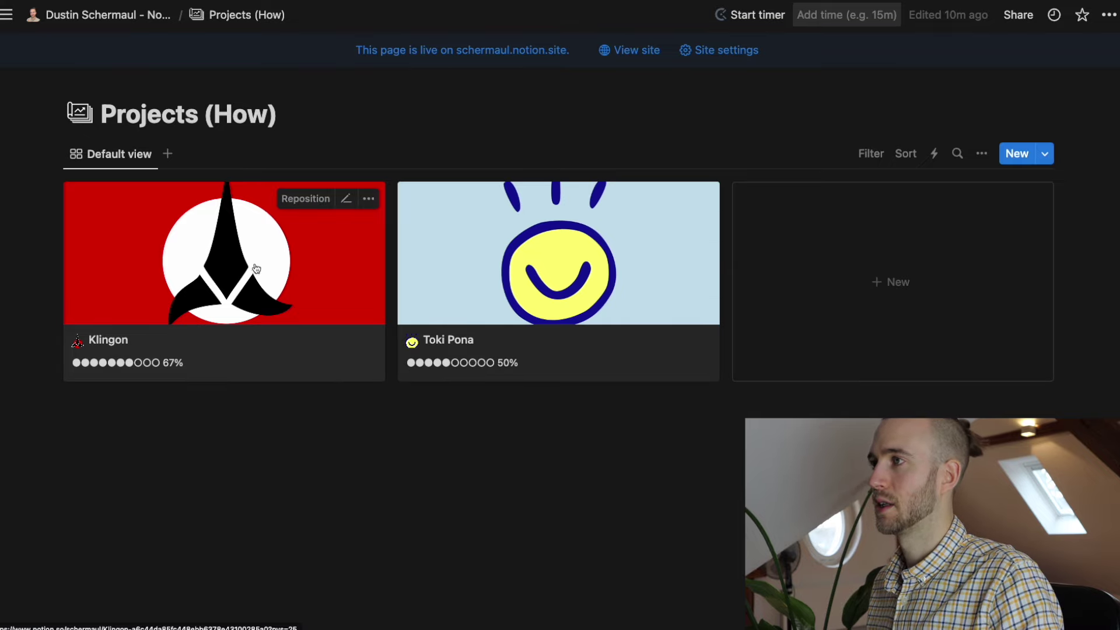
pyautogui.click(337, 237)
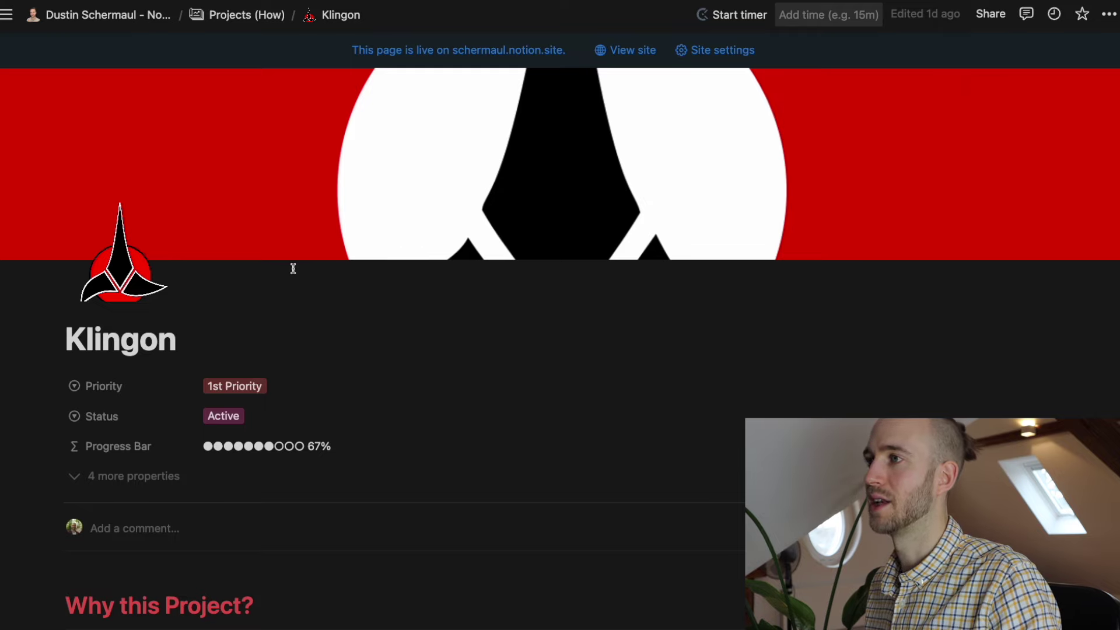
pyautogui.scroll(-1, 293, 268)
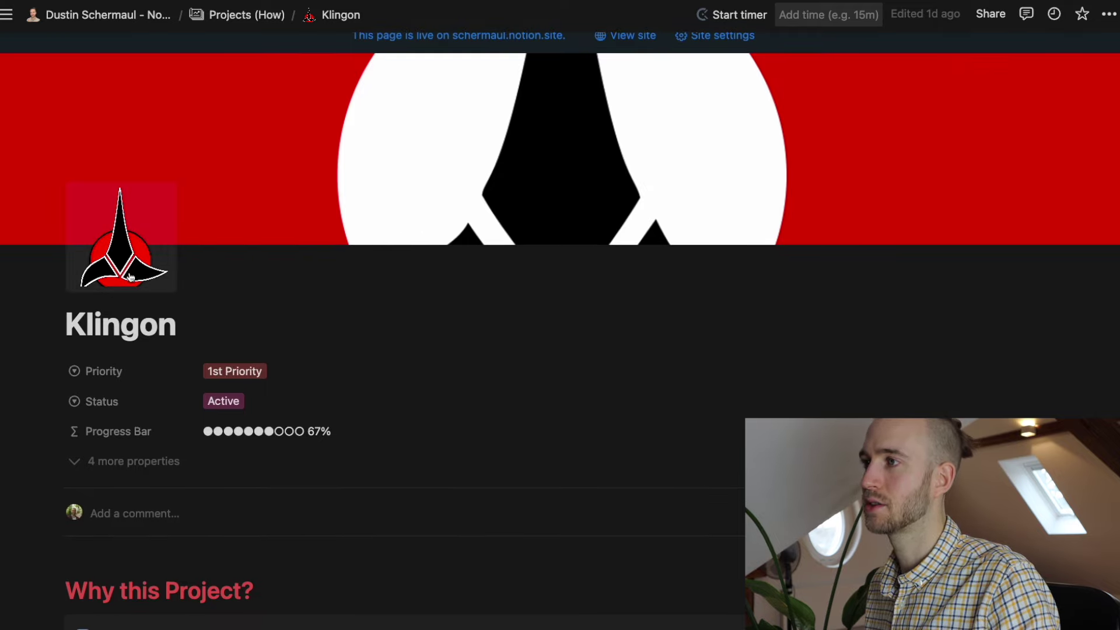
pyautogui.scroll(-5, 220, 288)
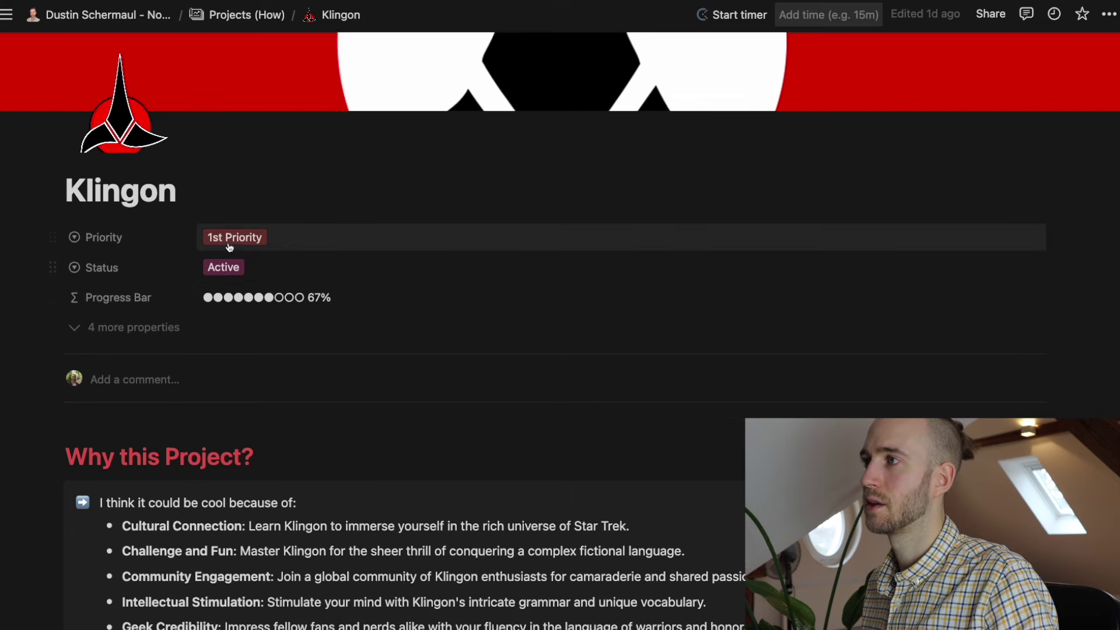
pyautogui.scroll(-2, 407, 275)
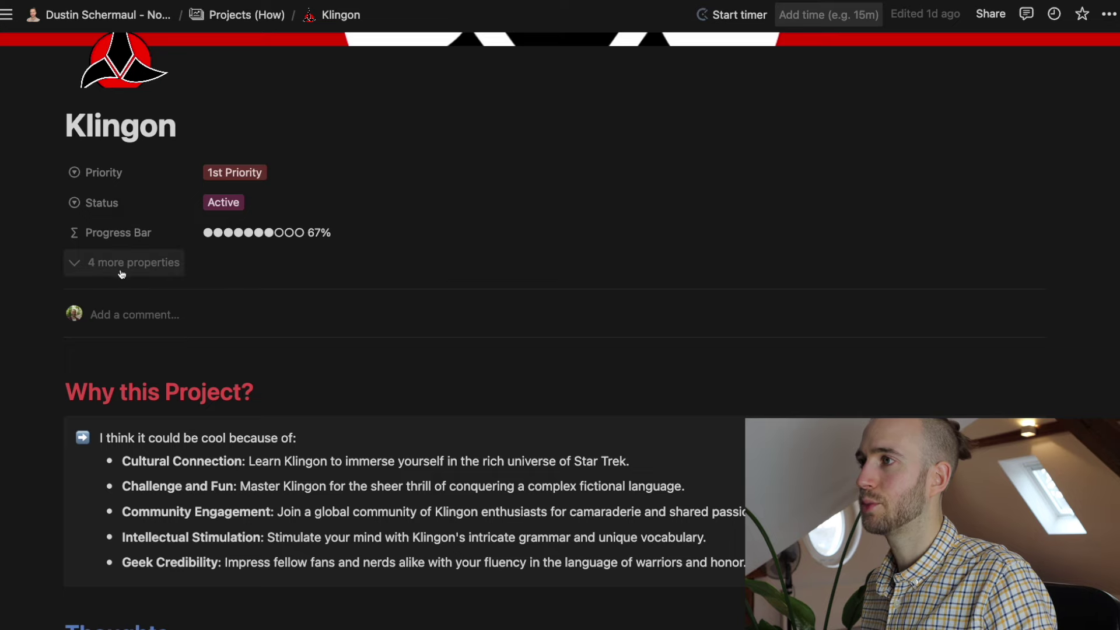
pyautogui.click(101, 267)
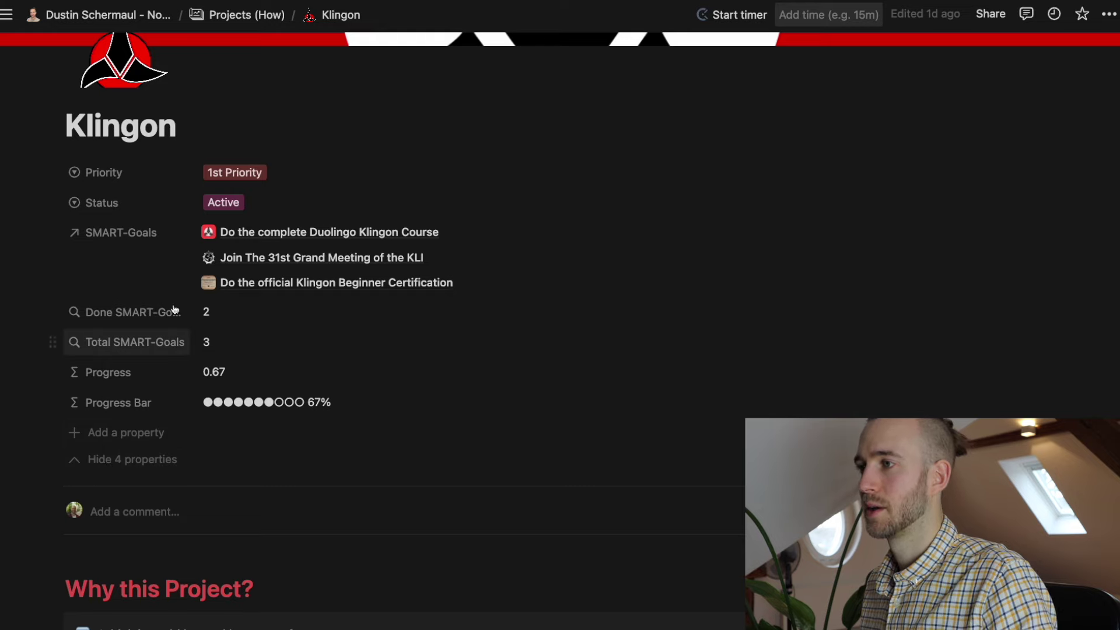
pyautogui.click(113, 460)
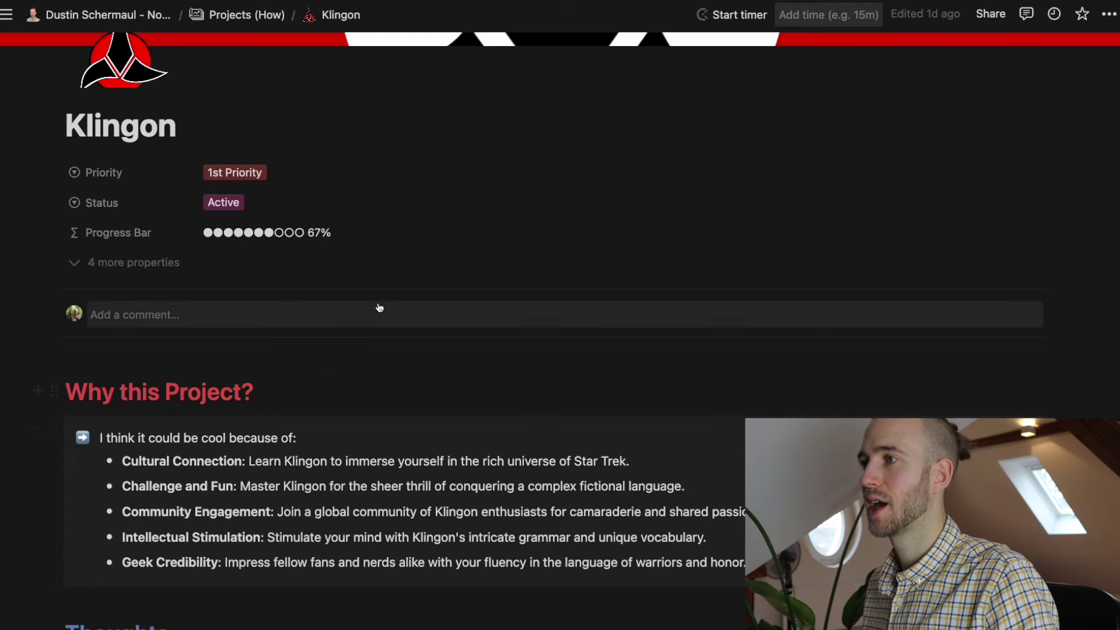
pyautogui.scroll(-3, 140, 385)
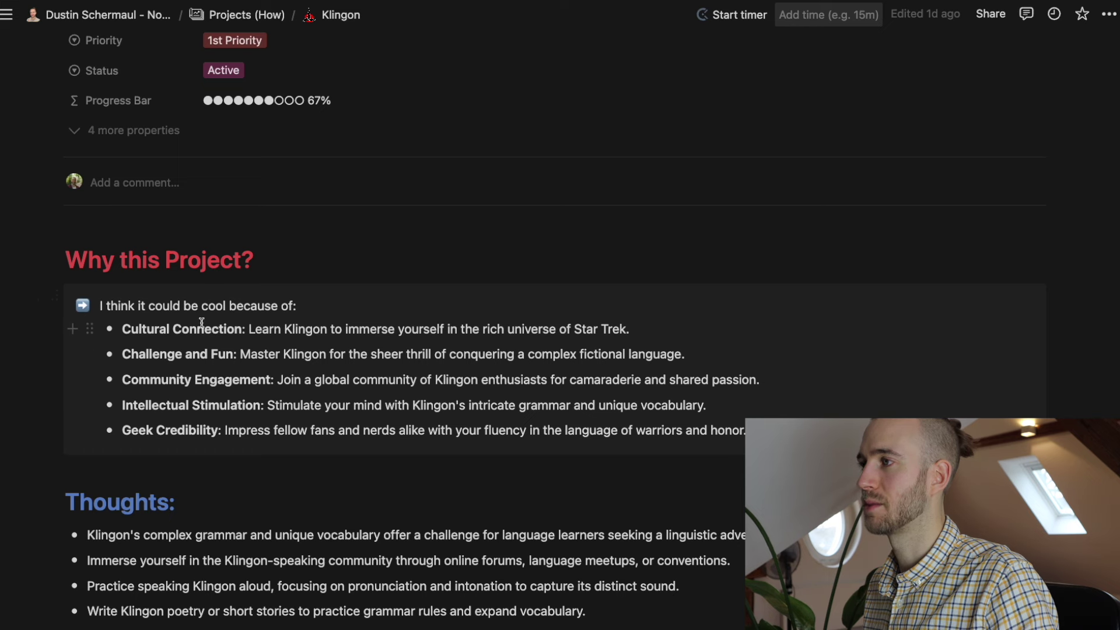
pyautogui.scroll(-3, 234, 309)
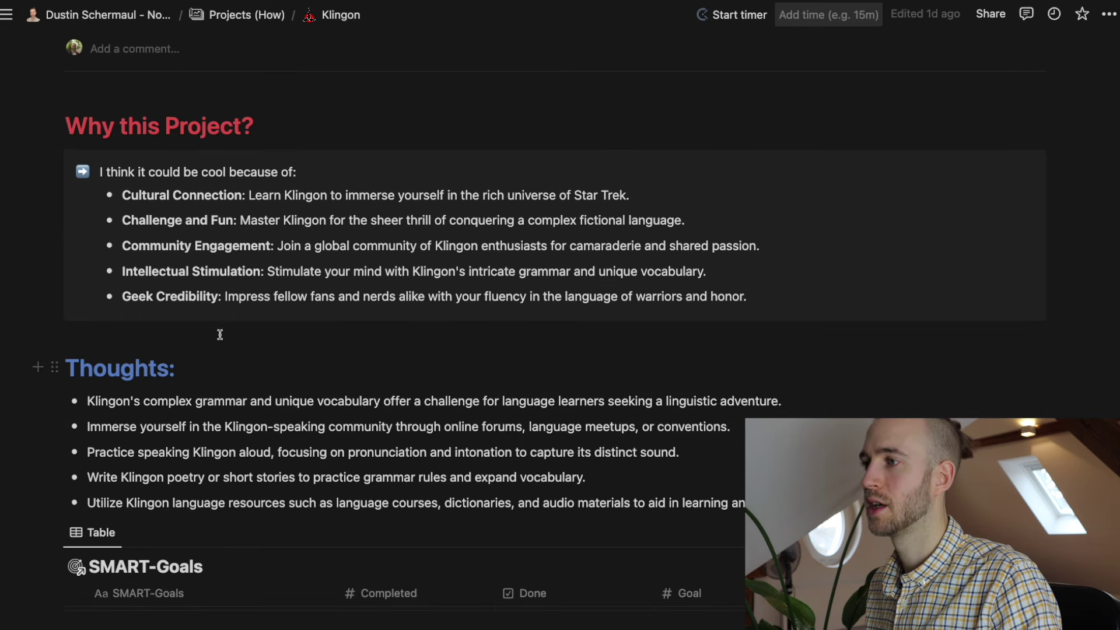
pyautogui.scroll(-3, 226, 323)
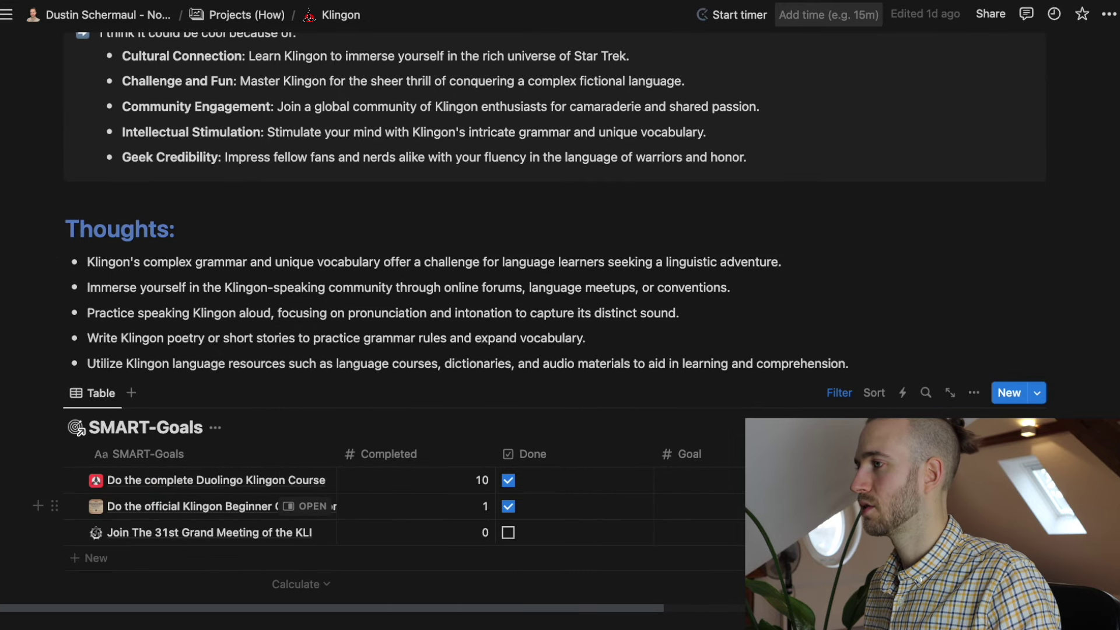
pyautogui.scroll(10, 580, 352)
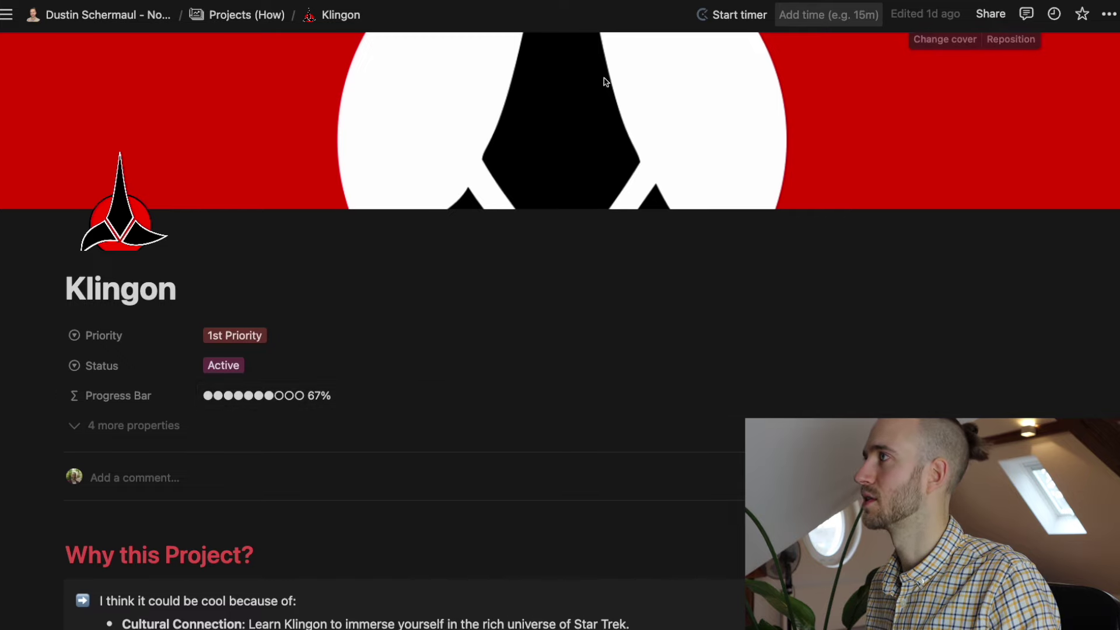
pyautogui.click(246, 14)
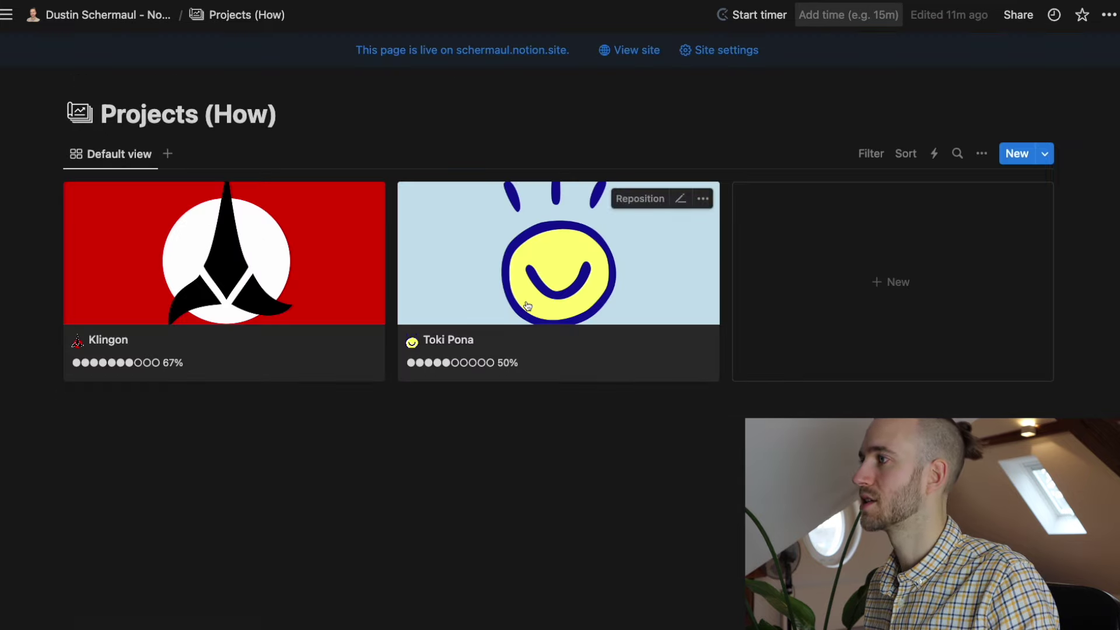
pyautogui.click(428, 322)
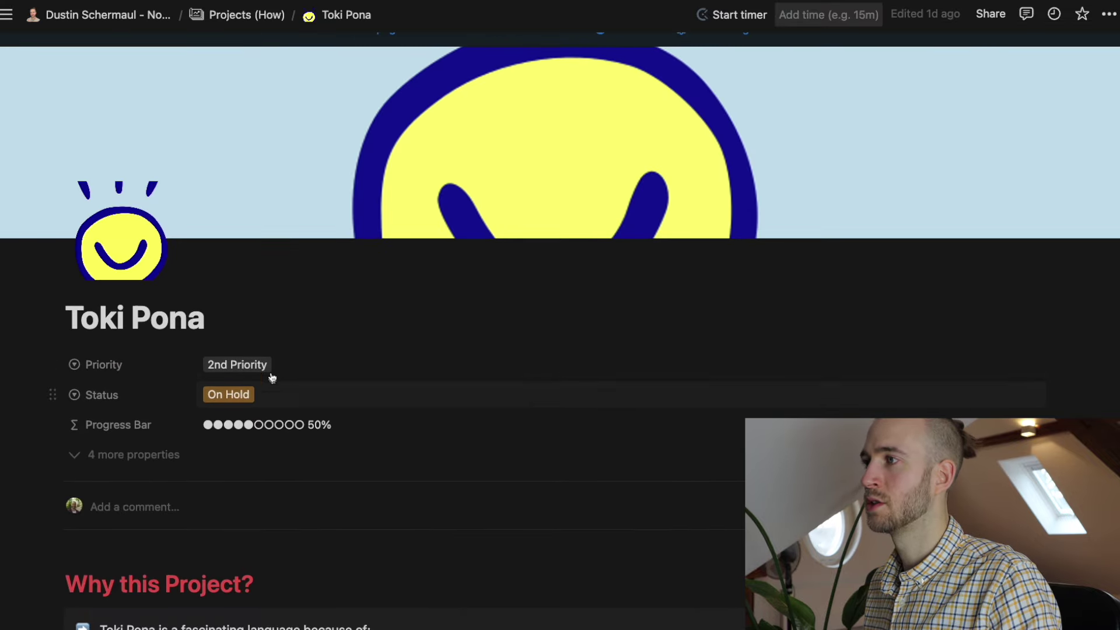
pyautogui.scroll(-2, 391, 307)
pyautogui.scroll(-7, 390, 307)
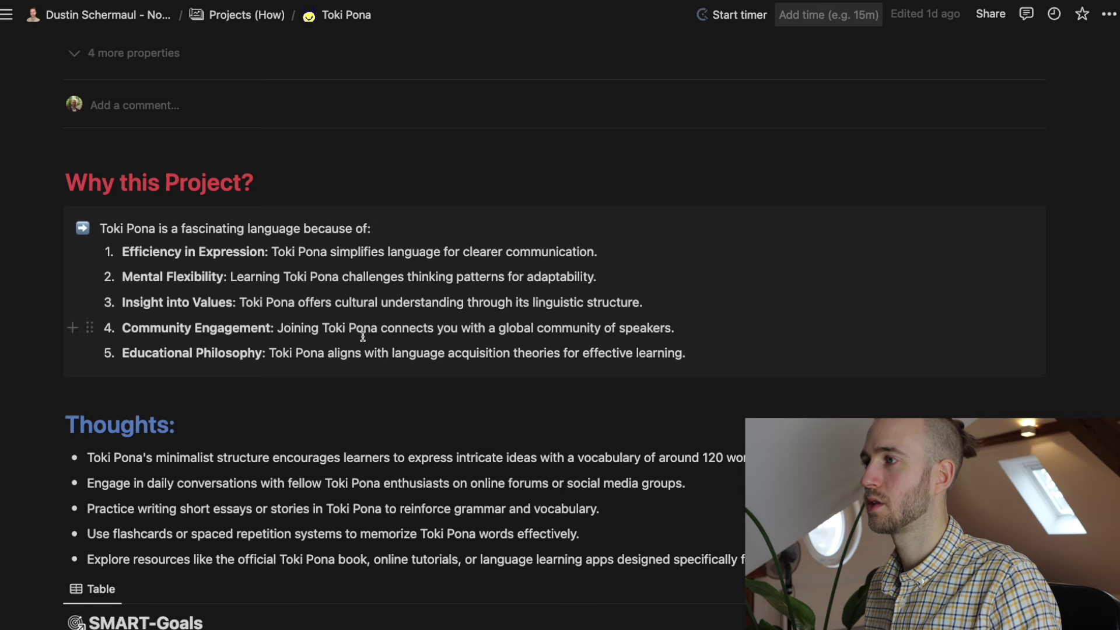
pyautogui.scroll(-1, 374, 296)
pyautogui.scroll(-3, 374, 297)
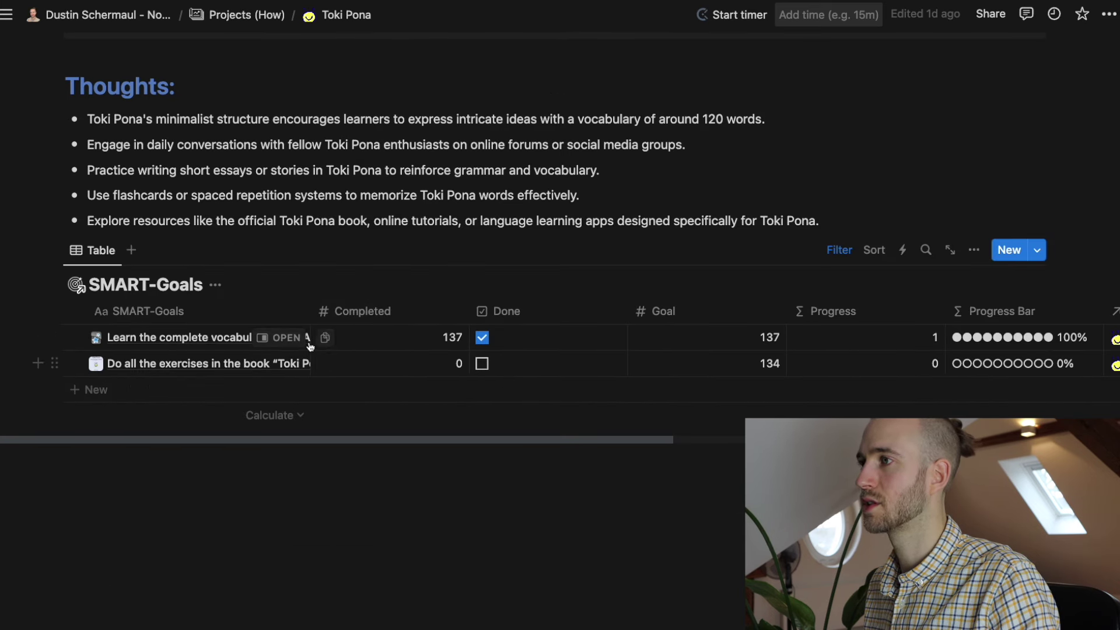
pyautogui.click(287, 338)
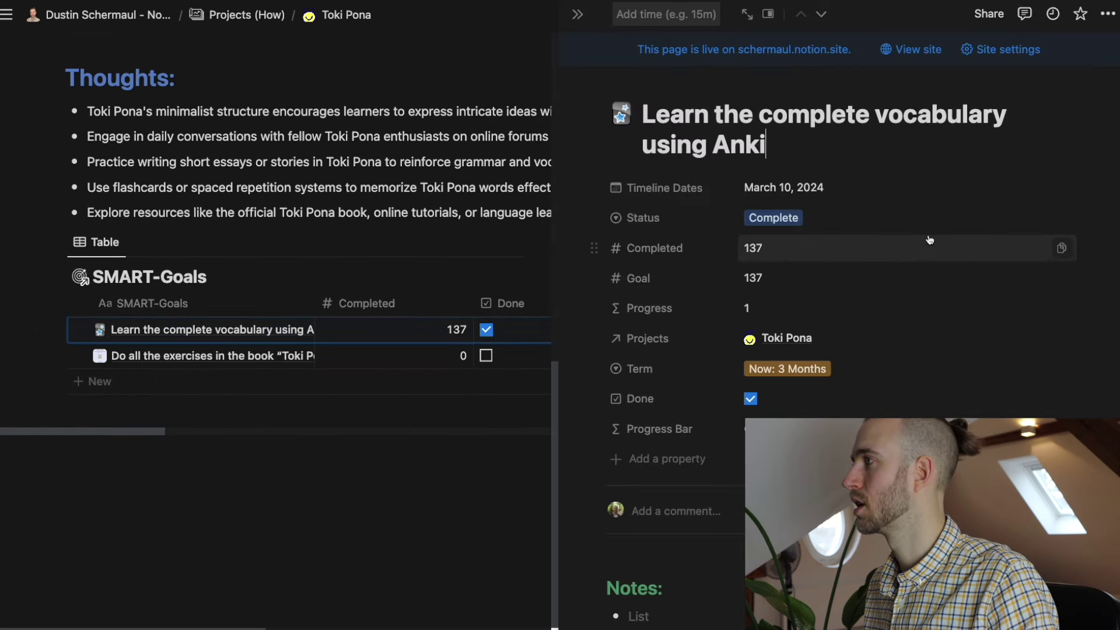
pyautogui.click(246, 14)
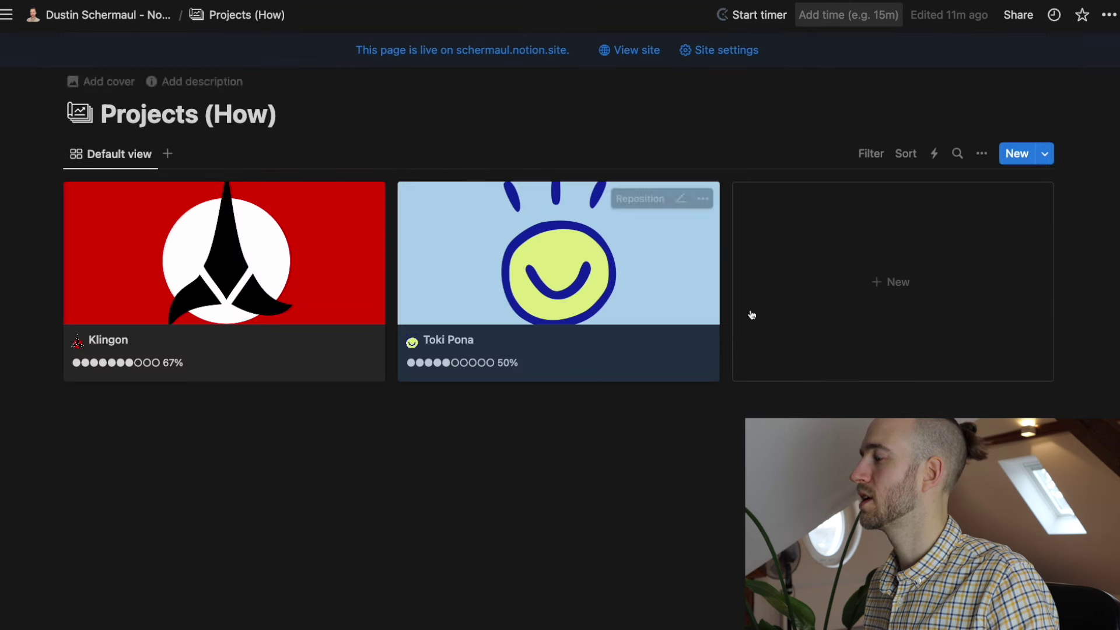
# - Create a new project page in the gallery using the New Project template
pyautogui.click(870, 300)
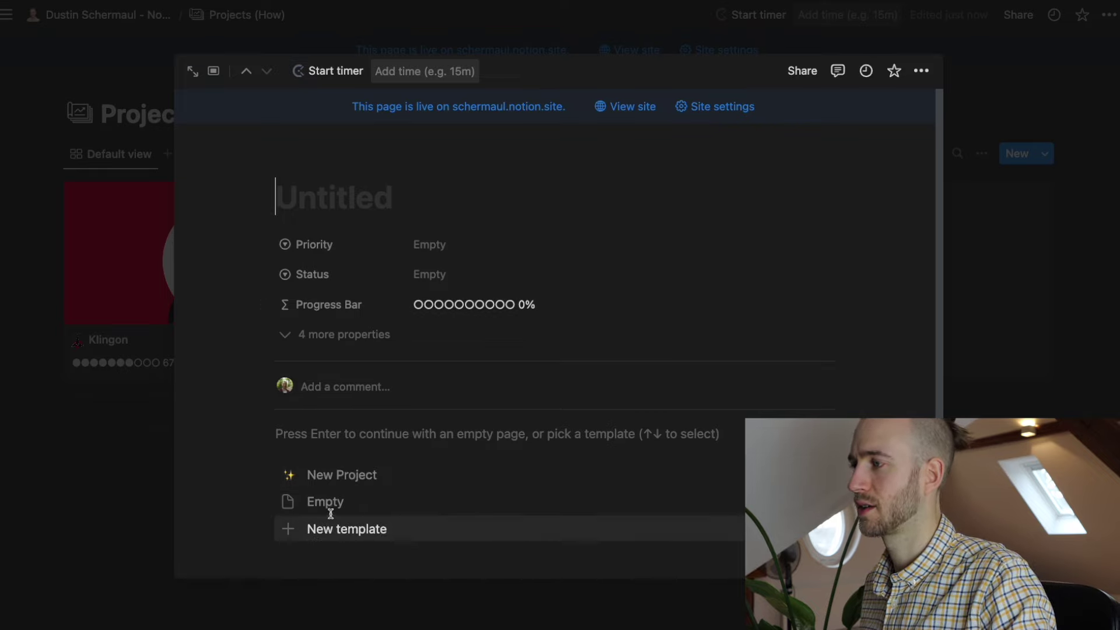
pyautogui.click(357, 481)
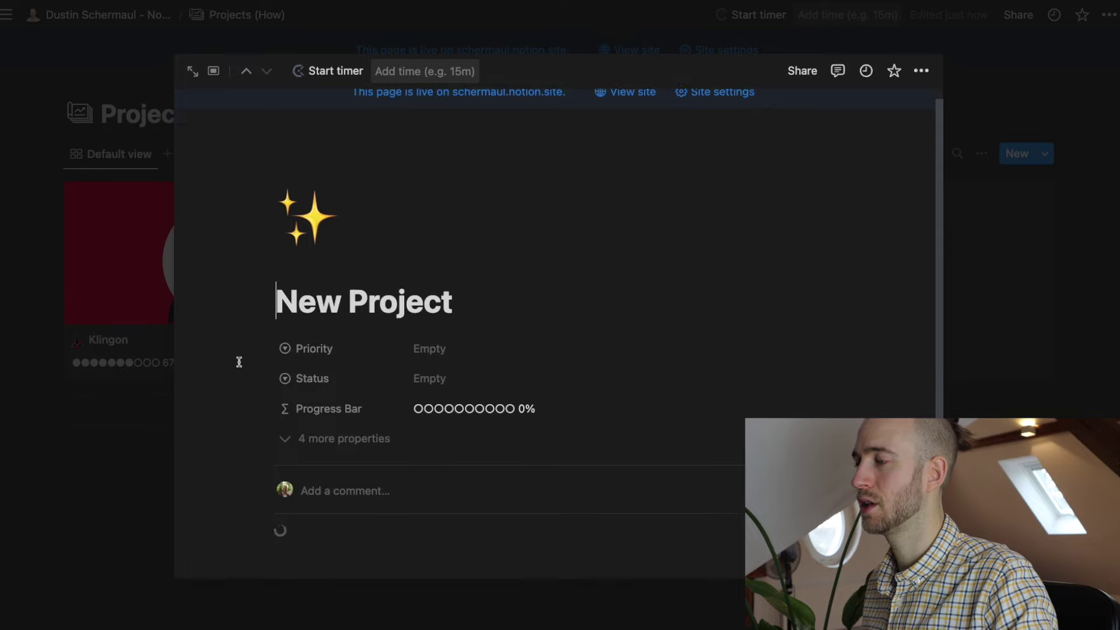
pyautogui.scroll(-2, 239, 362)
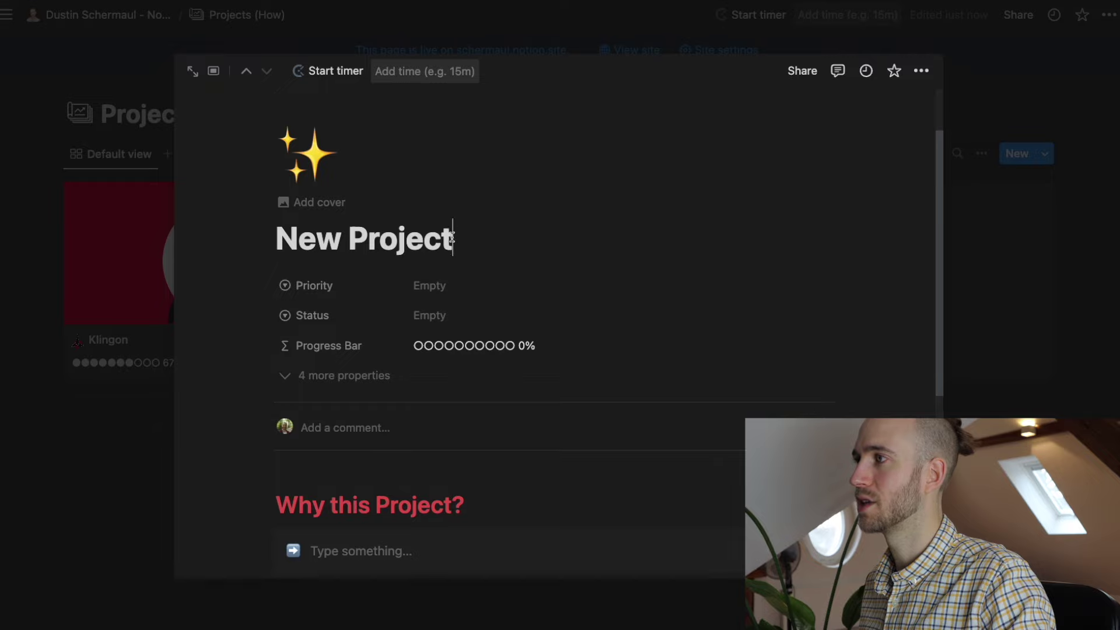
# - Rename the page to 'Spanish', give it a Spain flag icon and add a cover
pyautogui.moveTo(451, 240); pyautogui.dragTo(284, 248)
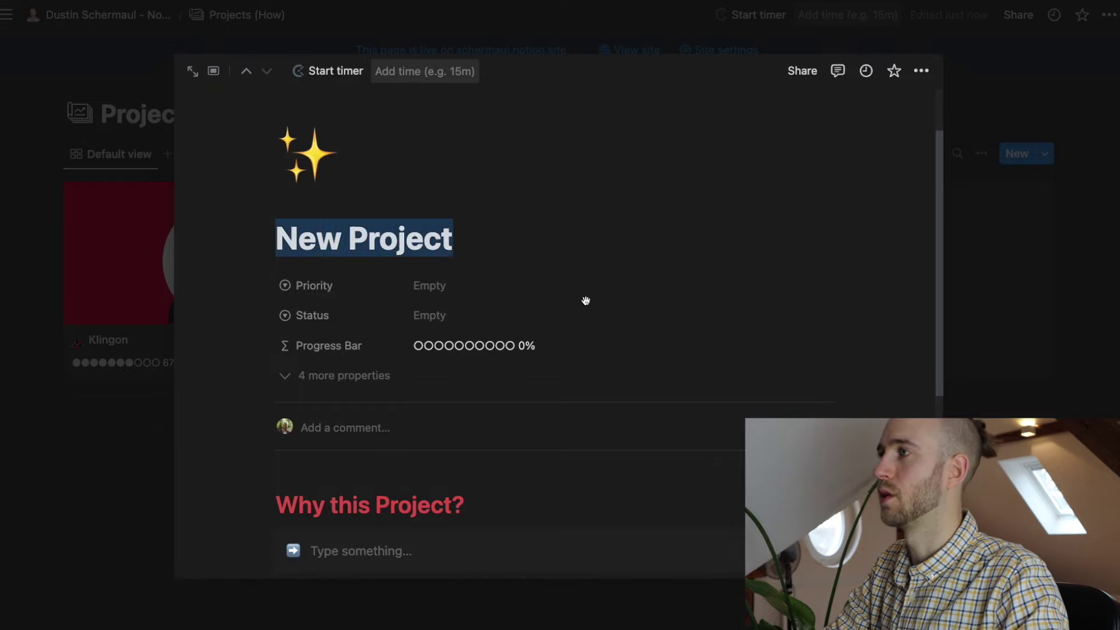
pyautogui.write('Spanish')
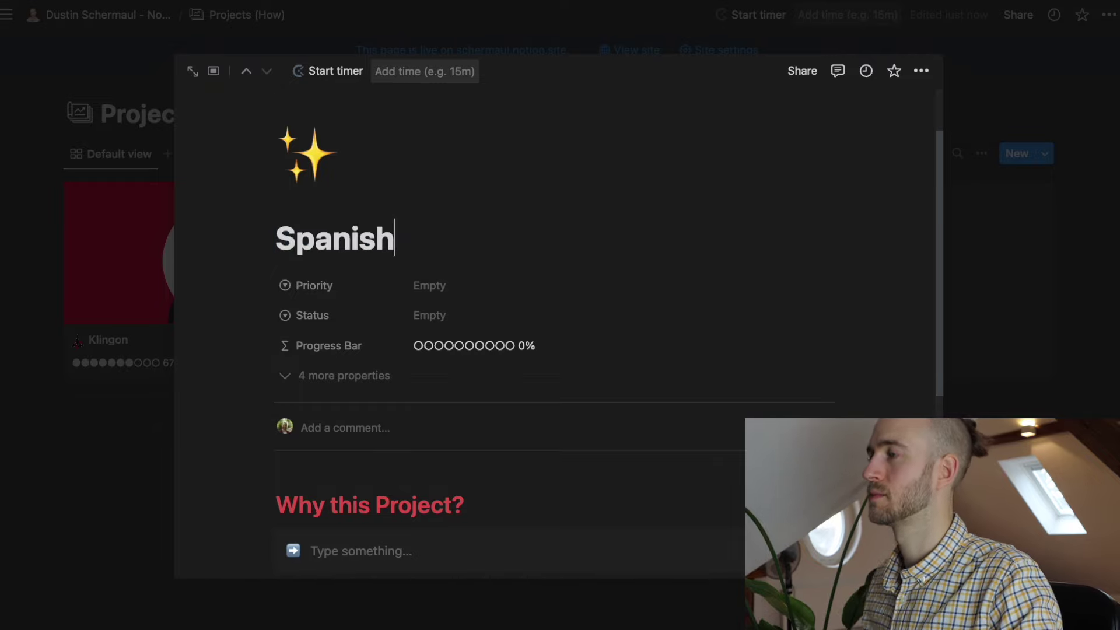
pyautogui.click(310, 152)
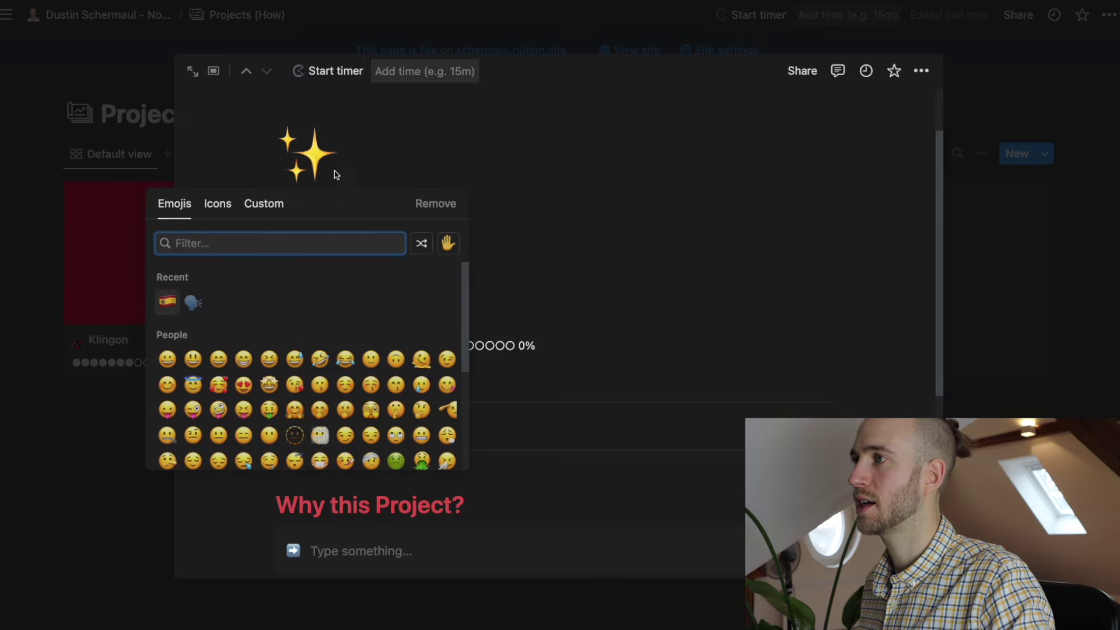
pyautogui.click(170, 303)
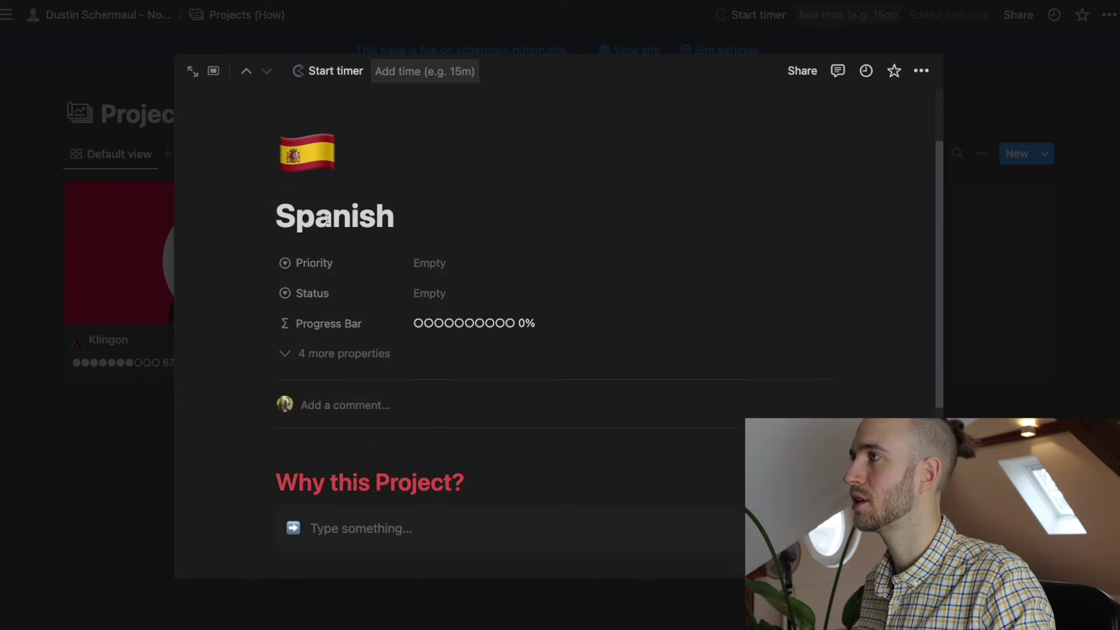
pyautogui.click(309, 185)
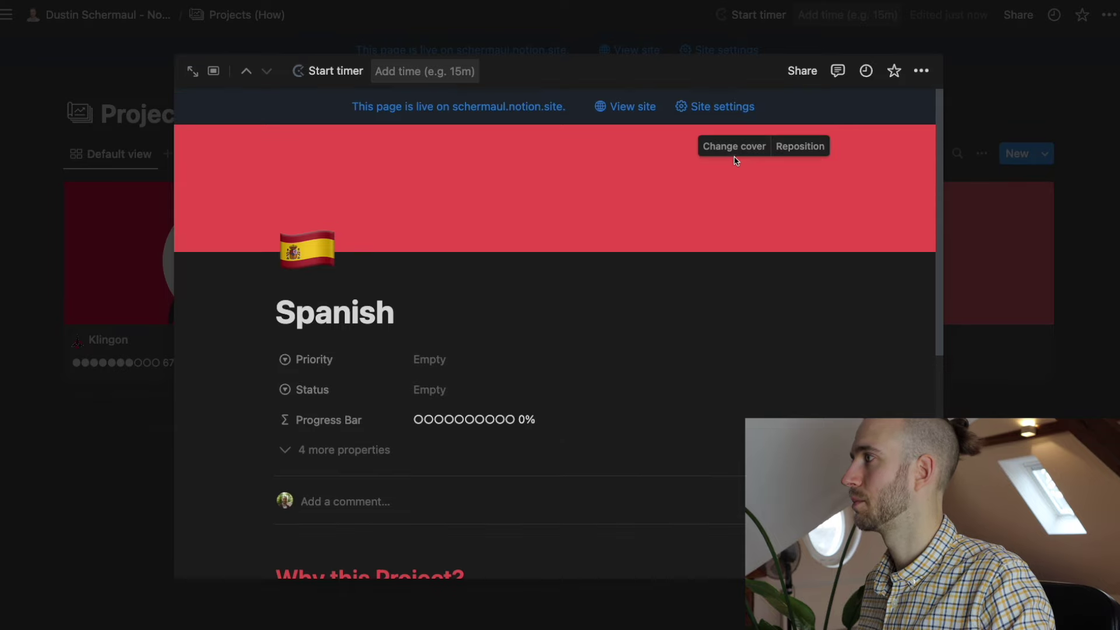
# - Replace the cover with an Unsplash 'spain' photo of red-and-yellow painted street stairs
pyautogui.click(737, 149)
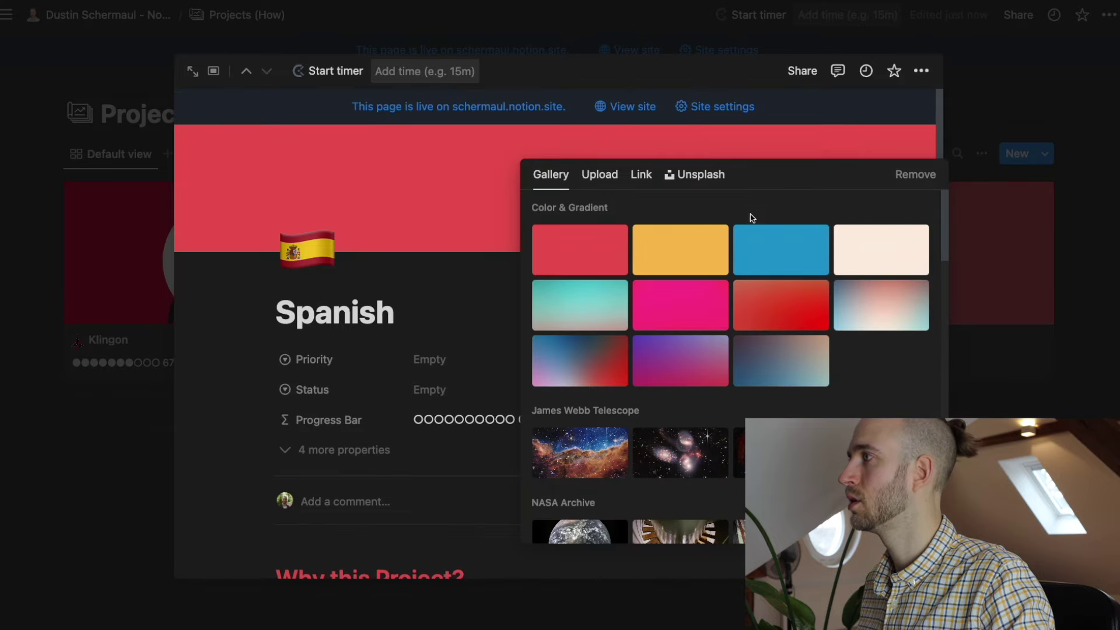
pyautogui.click(698, 177)
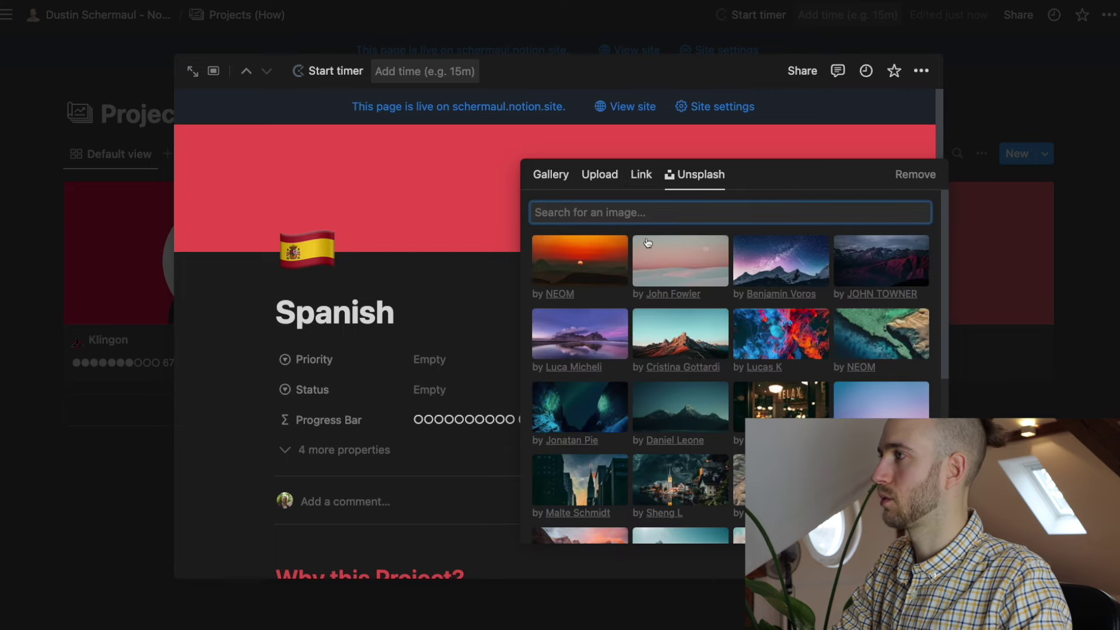
pyautogui.write('spain')
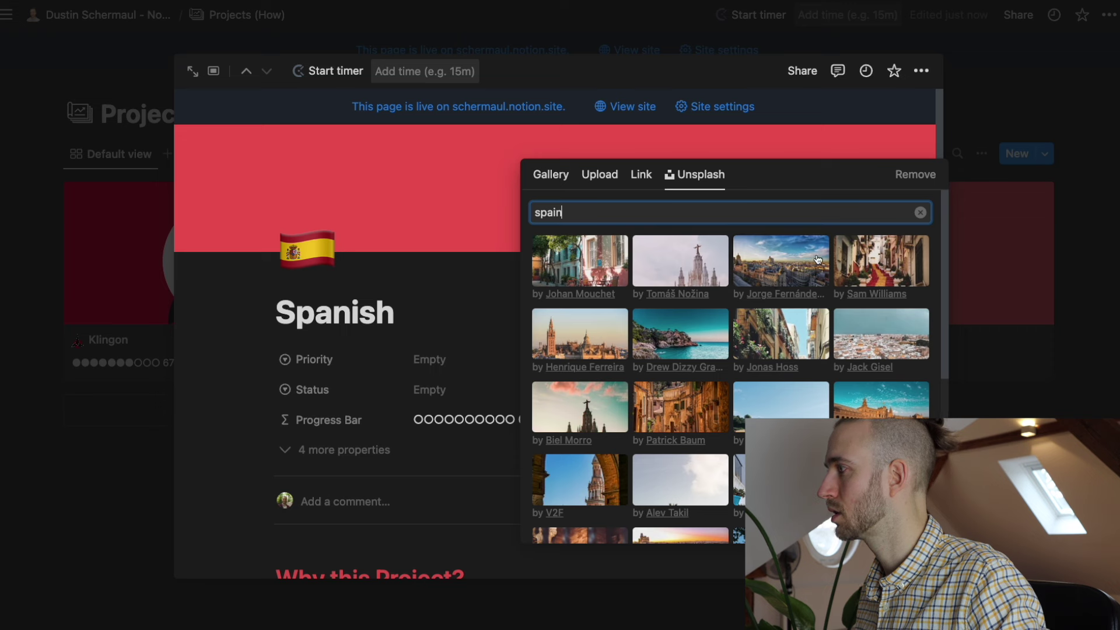
pyautogui.scroll(-2, 816, 263)
pyautogui.scroll(2, 893, 268)
pyautogui.click(882, 266)
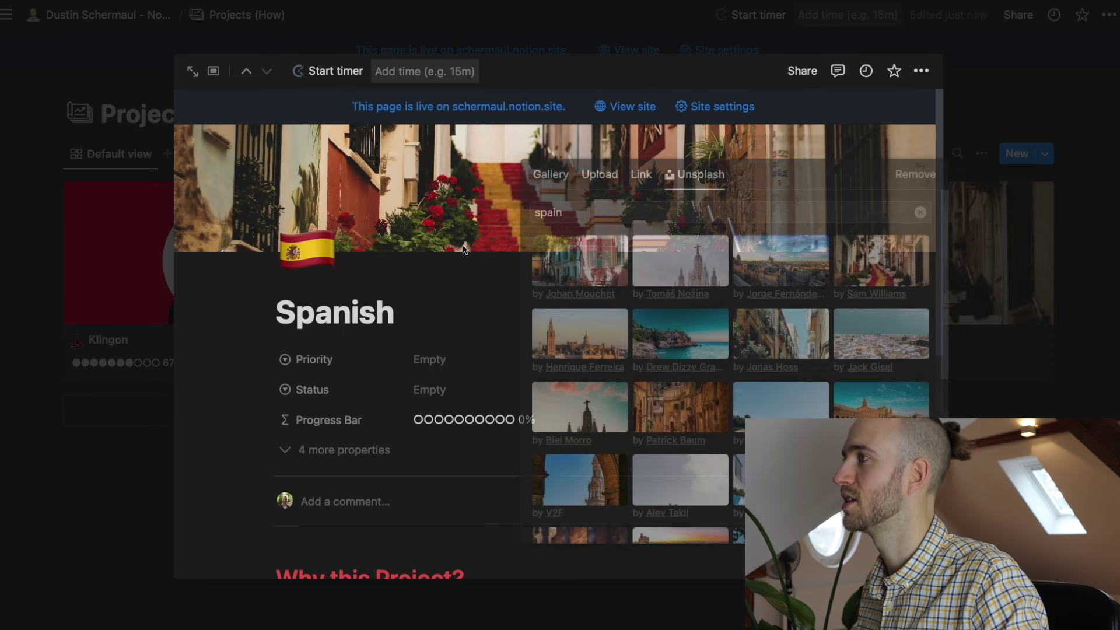
pyautogui.click(471, 251)
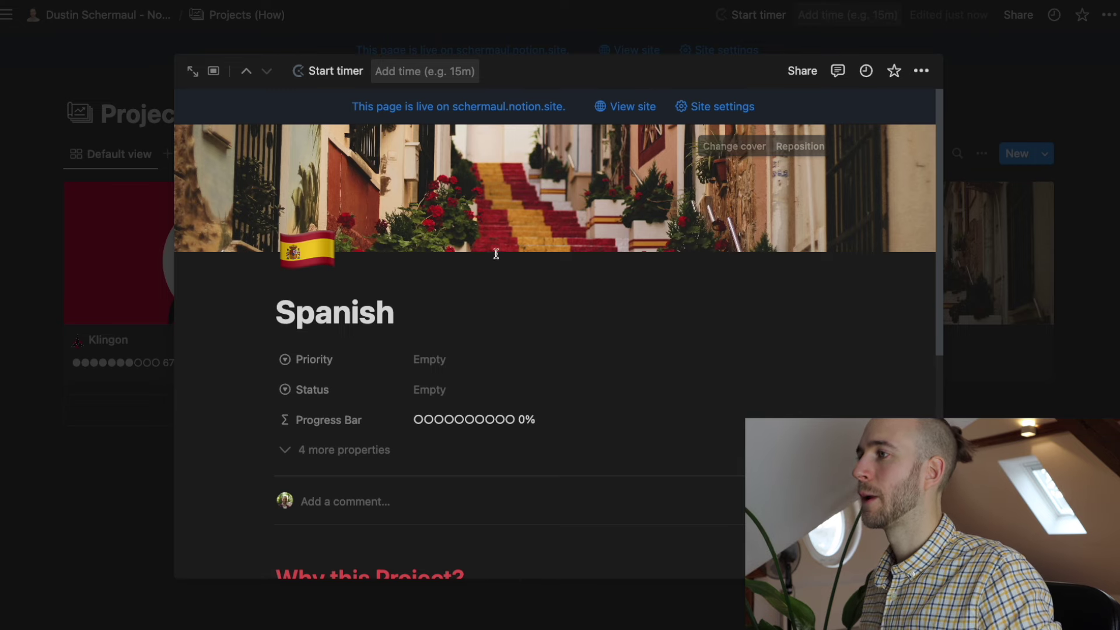
# - Set the Spanish project's Priority to 1st Priority and its Status to Active
pyautogui.scroll(-1, 467, 291)
pyautogui.click(453, 333)
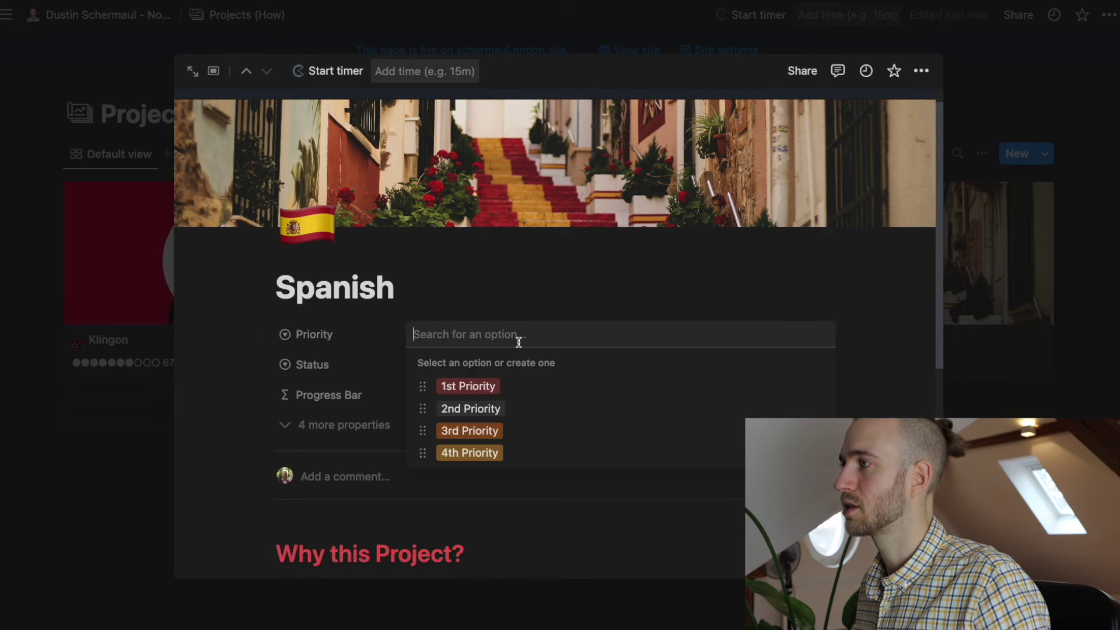
pyautogui.click(498, 388)
pyautogui.scroll(-3, 475, 365)
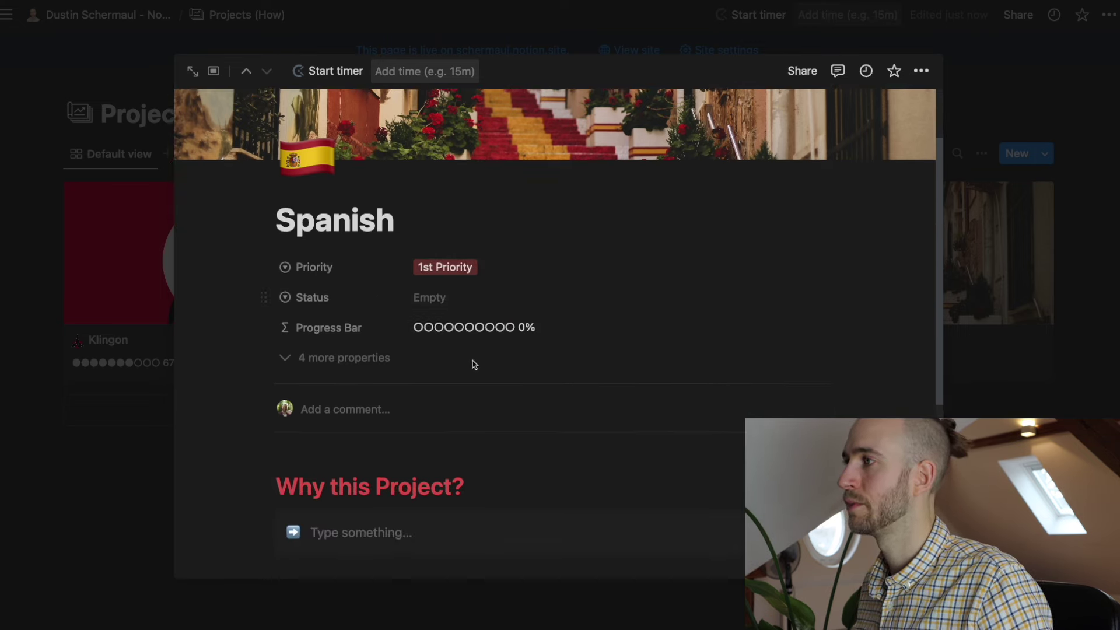
pyautogui.click(466, 304)
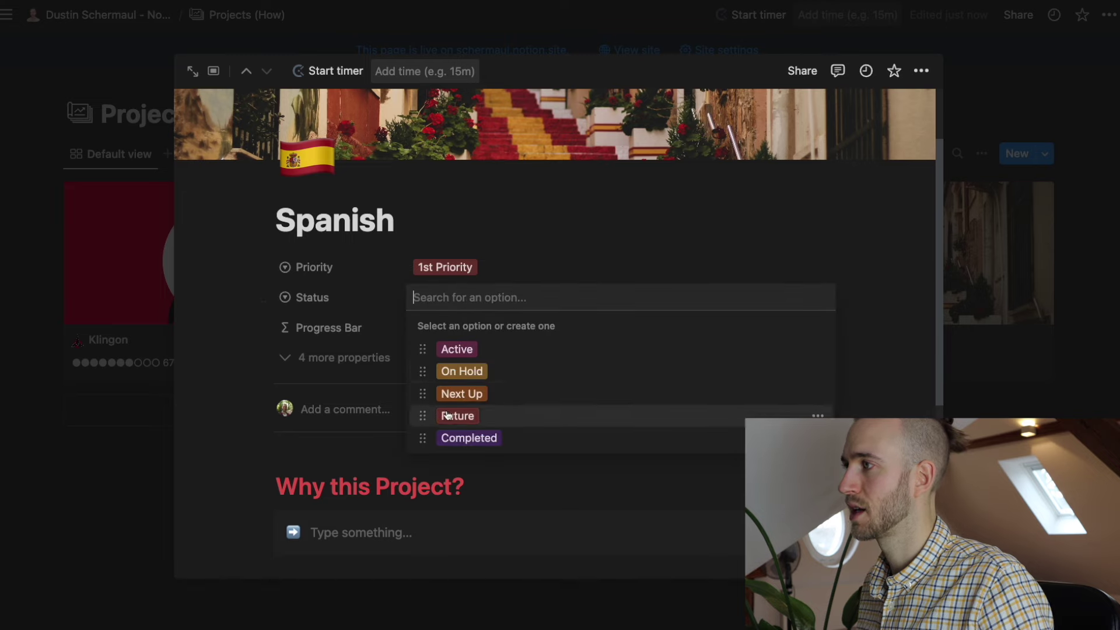
pyautogui.click(469, 352)
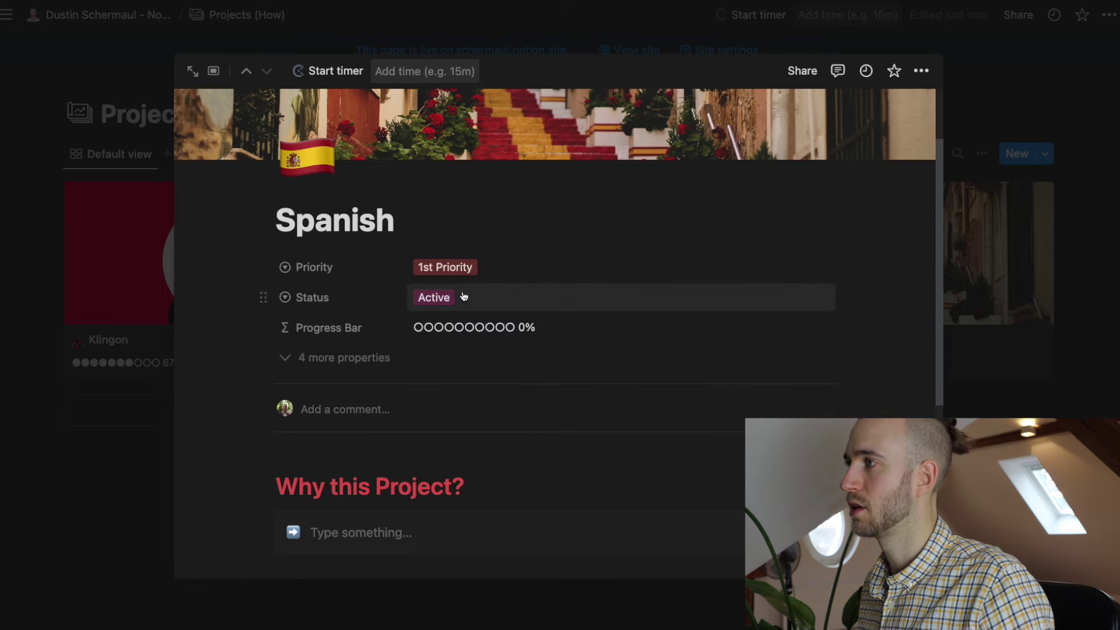
pyautogui.click(457, 303)
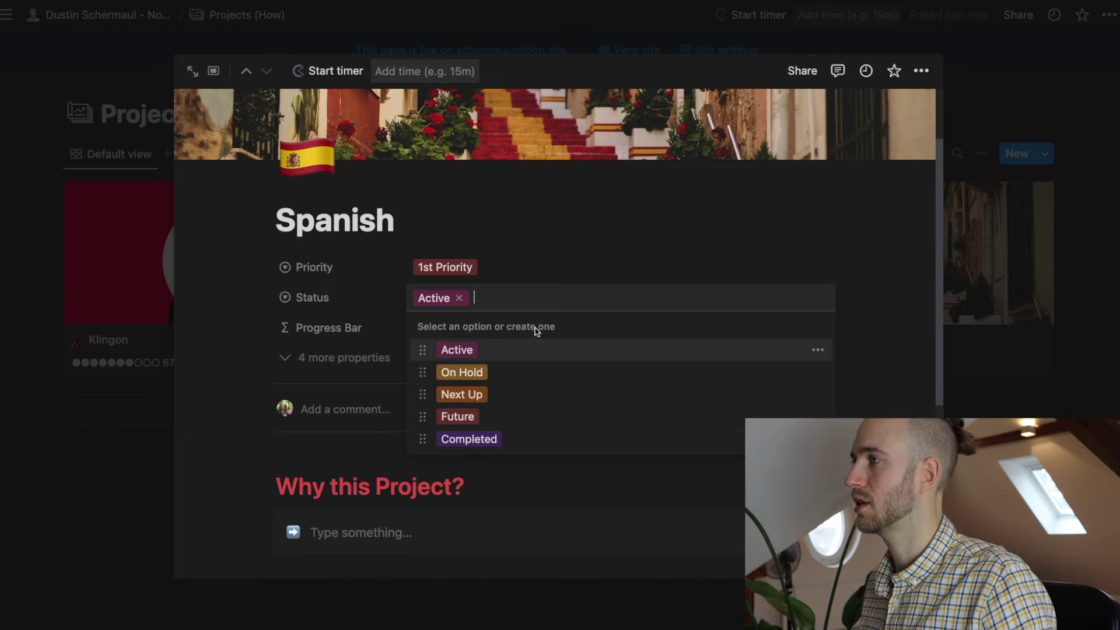
pyautogui.click(537, 255)
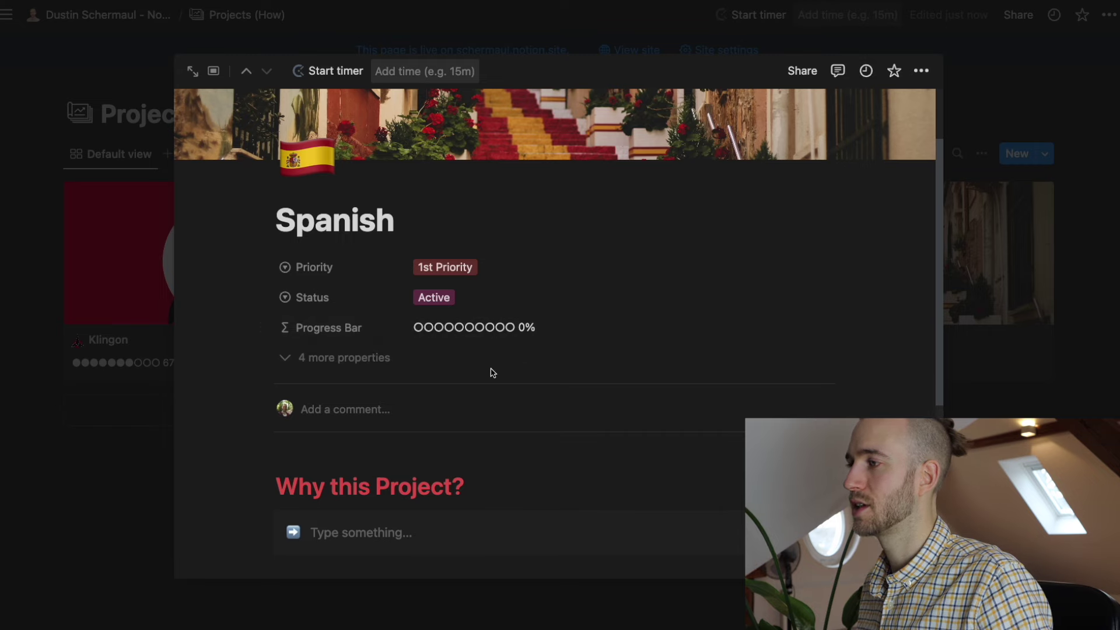
pyautogui.click(374, 357)
pyautogui.scroll(-1, 467, 296)
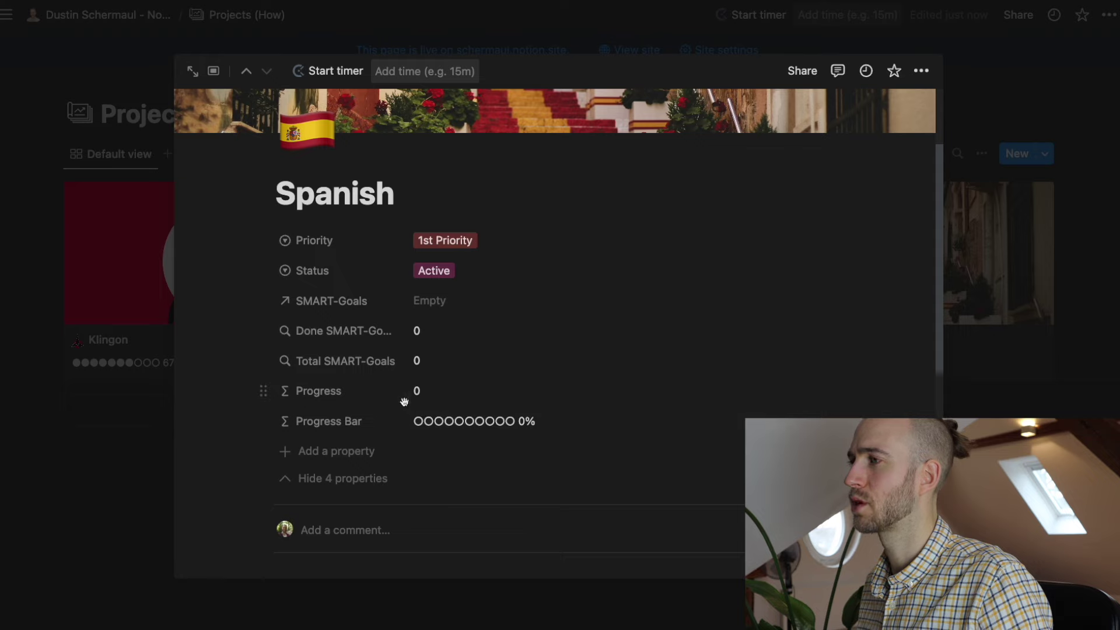
pyautogui.click(450, 400)
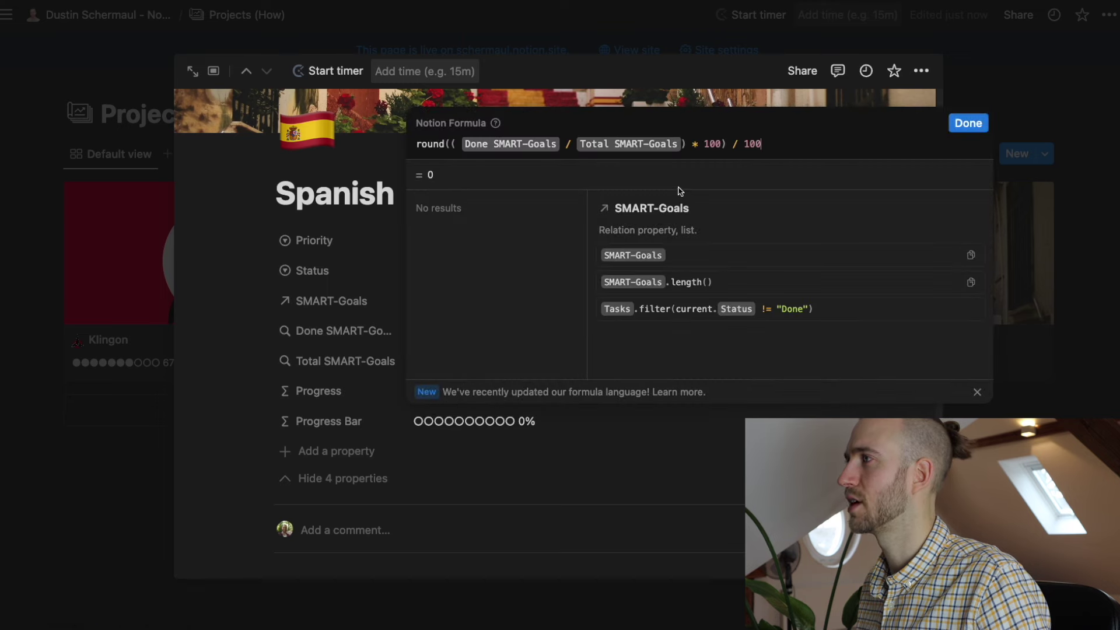
pyautogui.click(357, 375)
pyautogui.click(450, 363)
pyautogui.press('Escape')
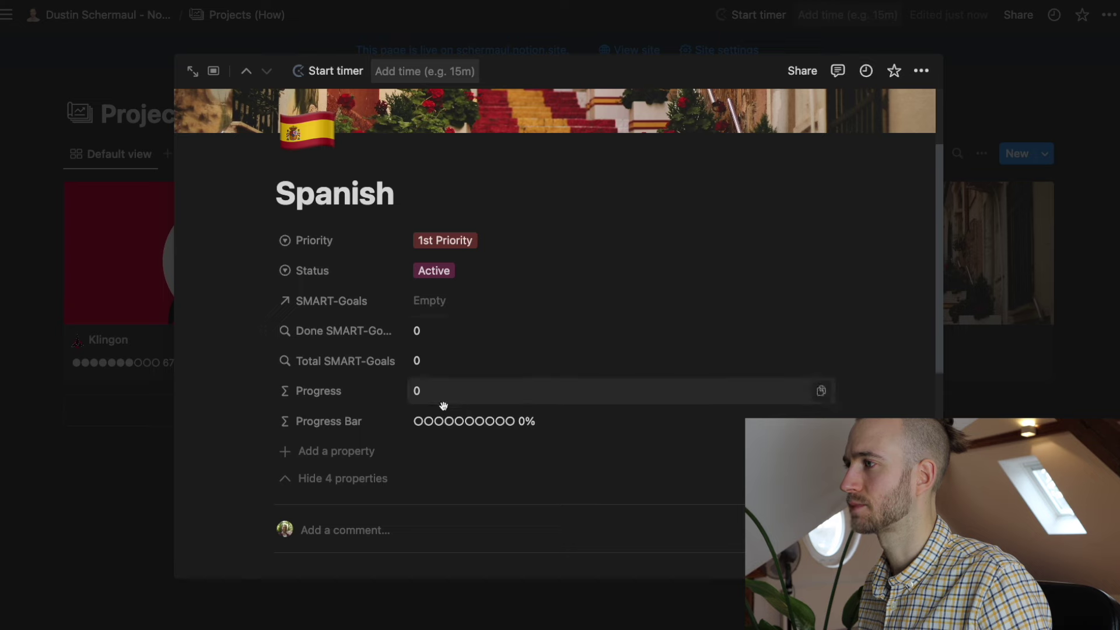
pyautogui.click(438, 421)
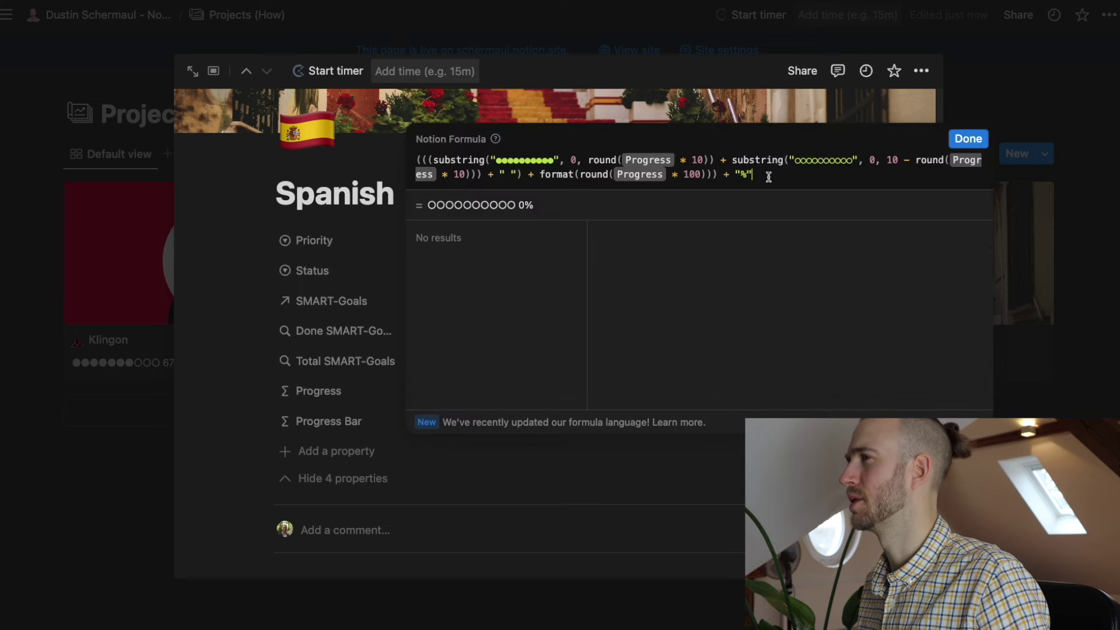
pyautogui.press('Escape')
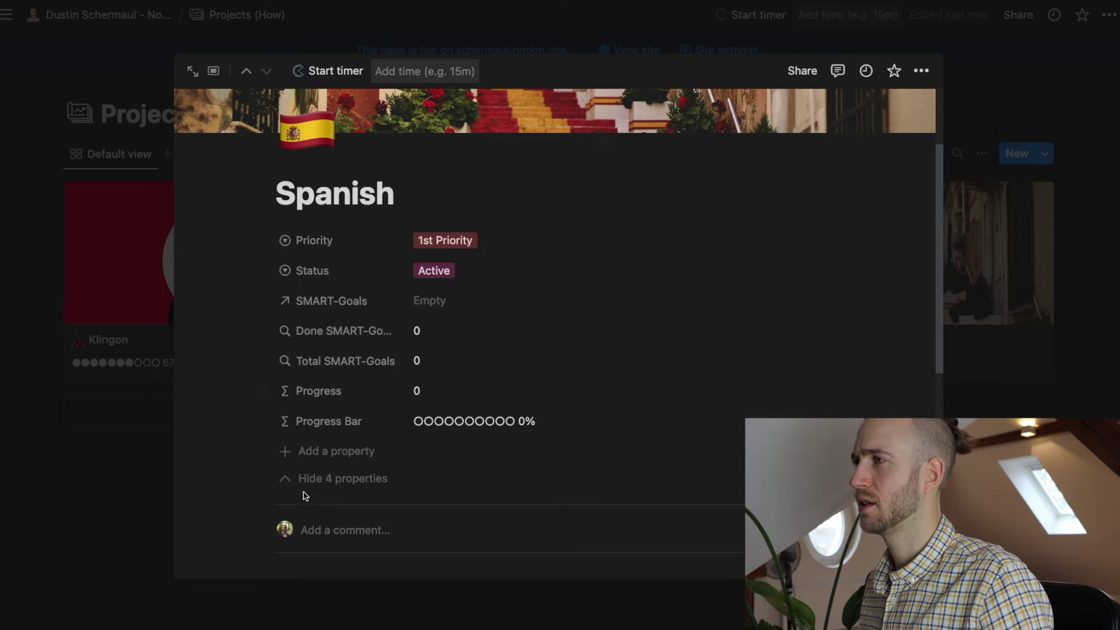
# - Collapse the four extra properties and place the caret at the Thoughts heading
pyautogui.click(303, 488)
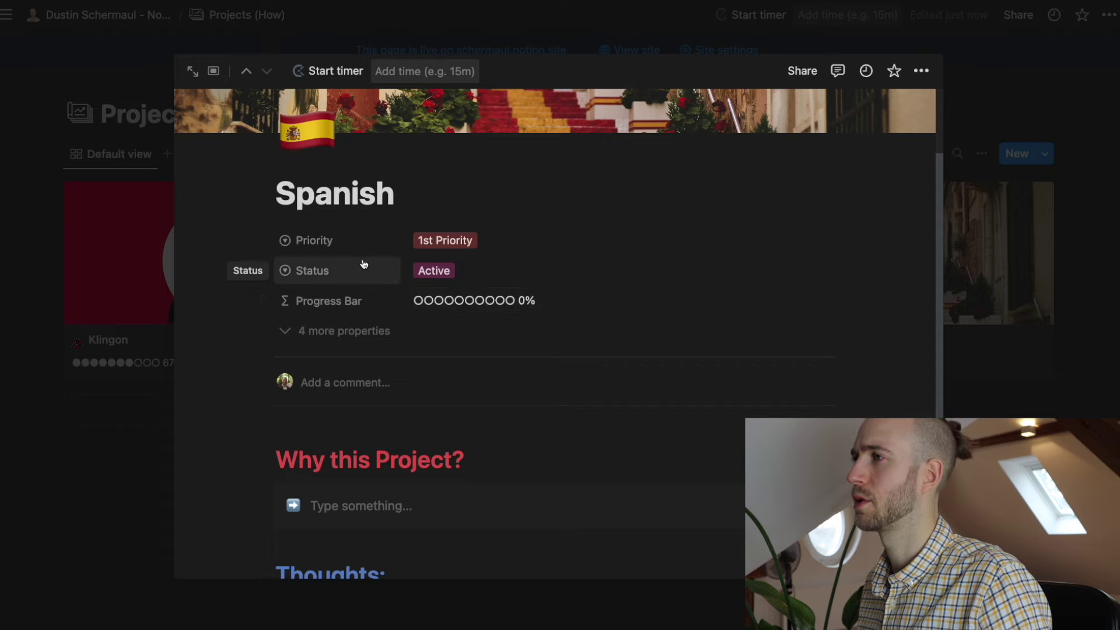
pyautogui.scroll(-4, 380, 278)
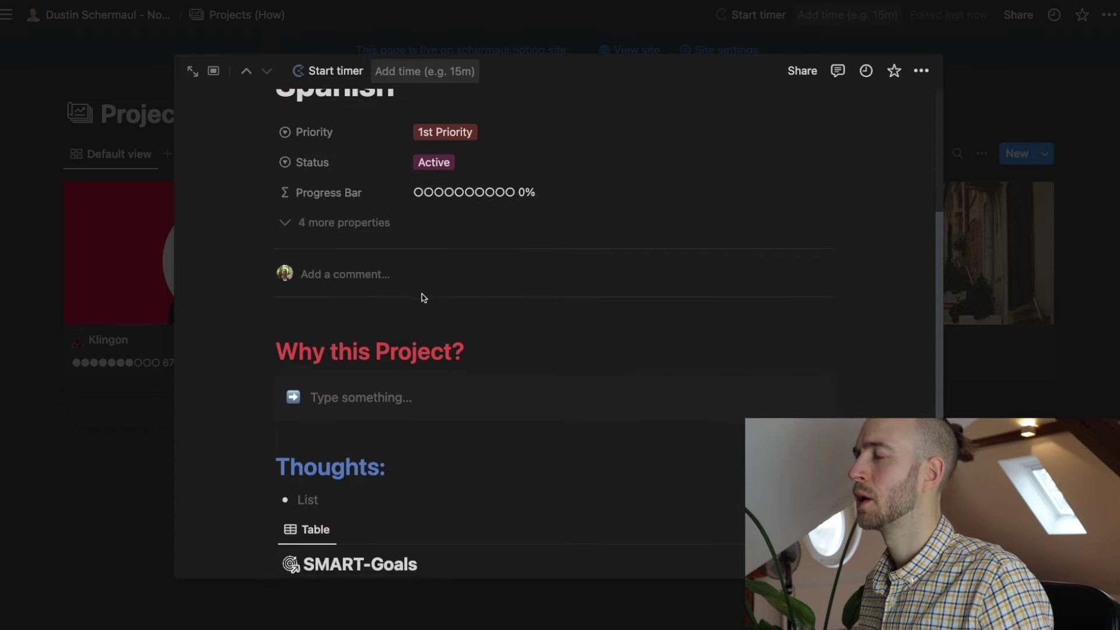
pyautogui.scroll(-1, 422, 289)
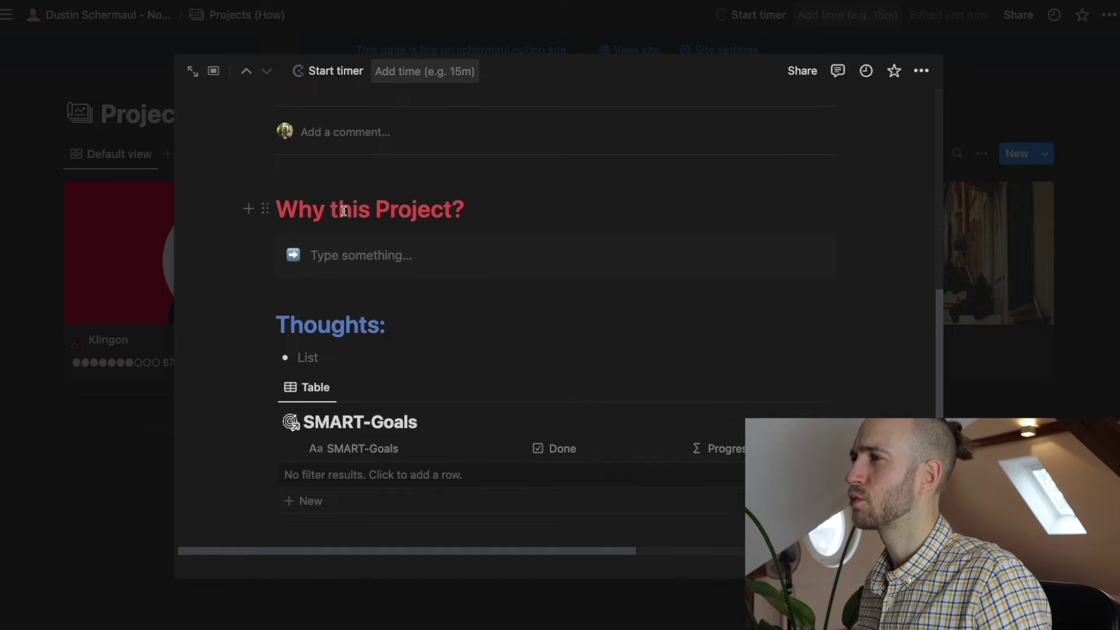
pyautogui.scroll(-1, 380, 285)
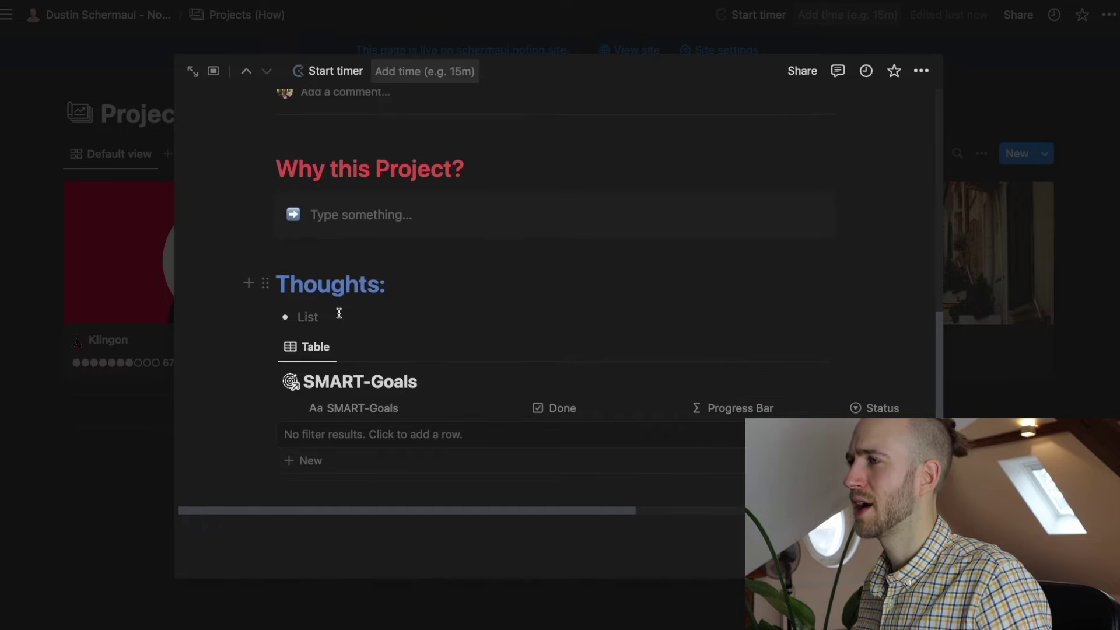
pyautogui.click(320, 321)
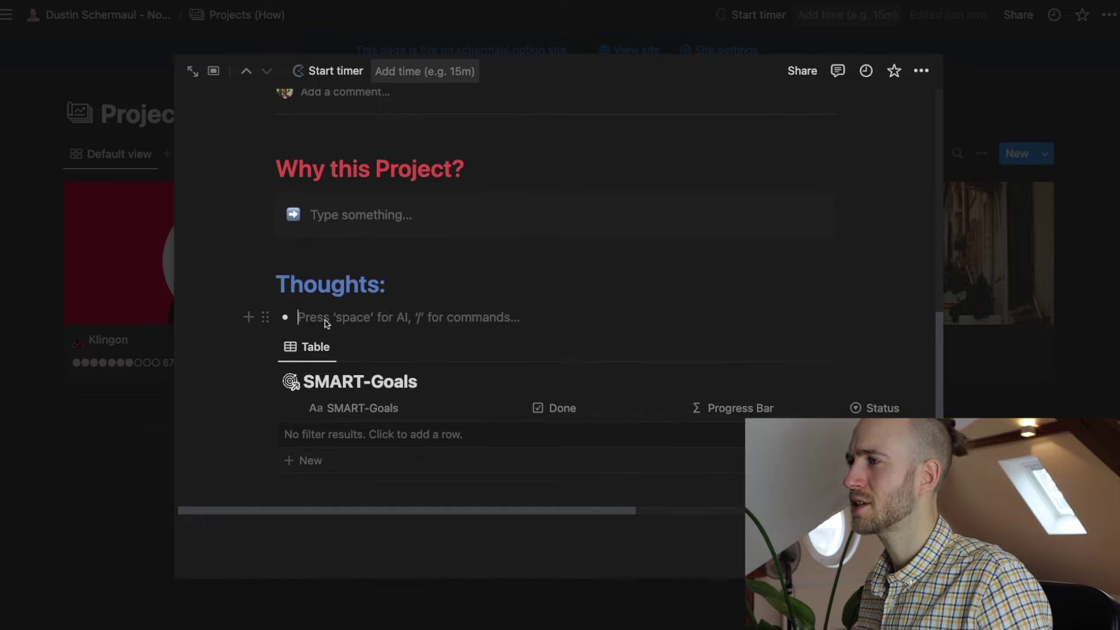
pyautogui.click(395, 287)
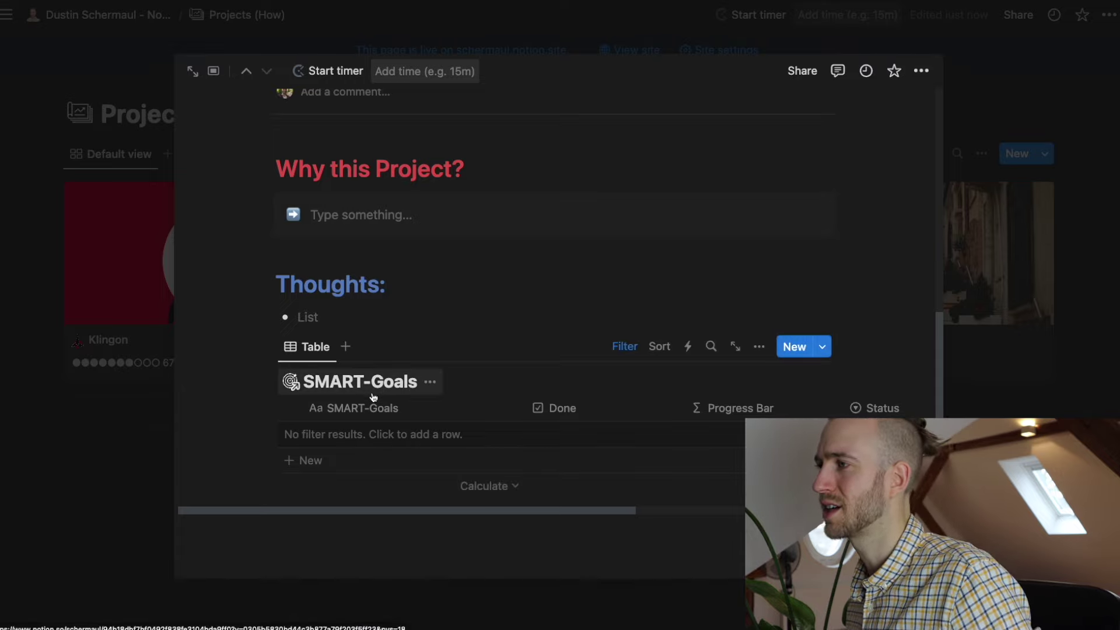
# - Add a SMART-Goals row named 'Work through all LingQ Ministories'
pyautogui.click(356, 442)
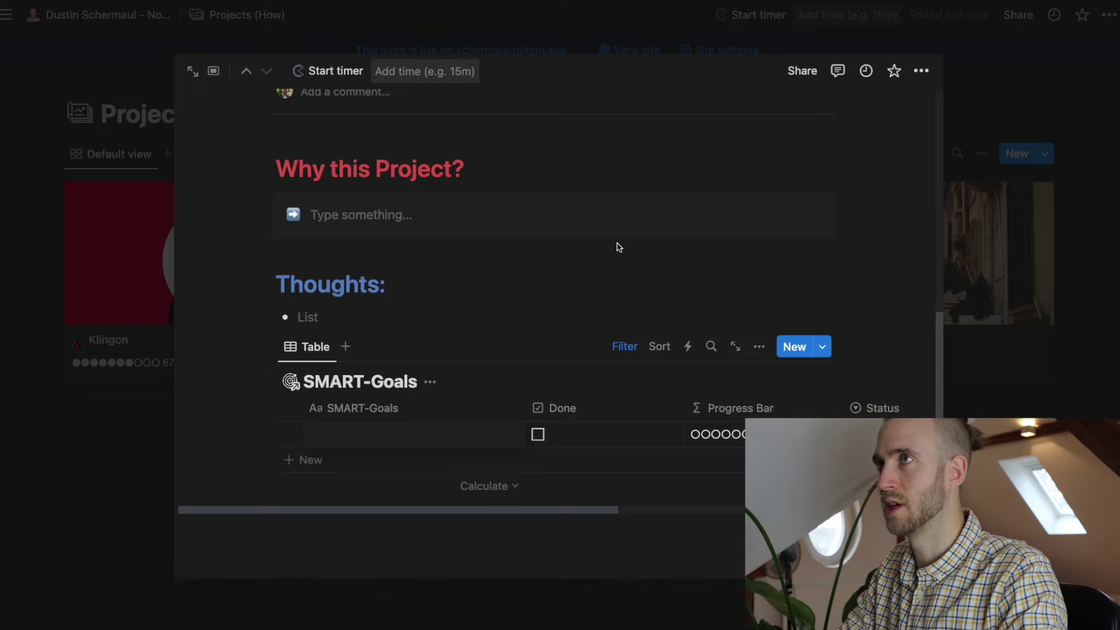
pyautogui.write('60')
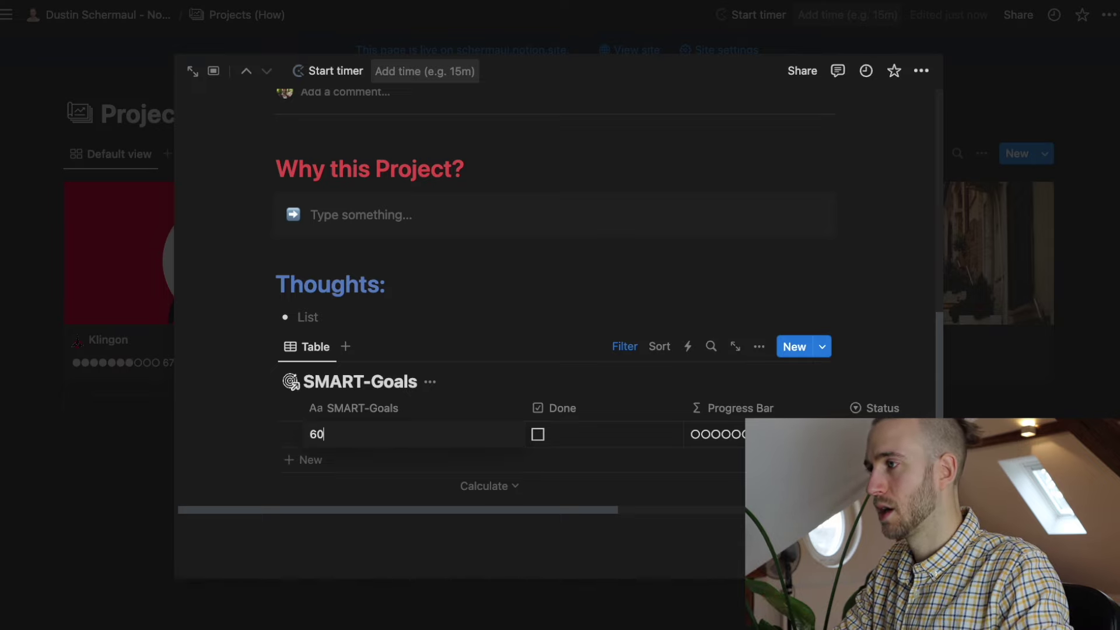
pyautogui.write('Work through all Li')
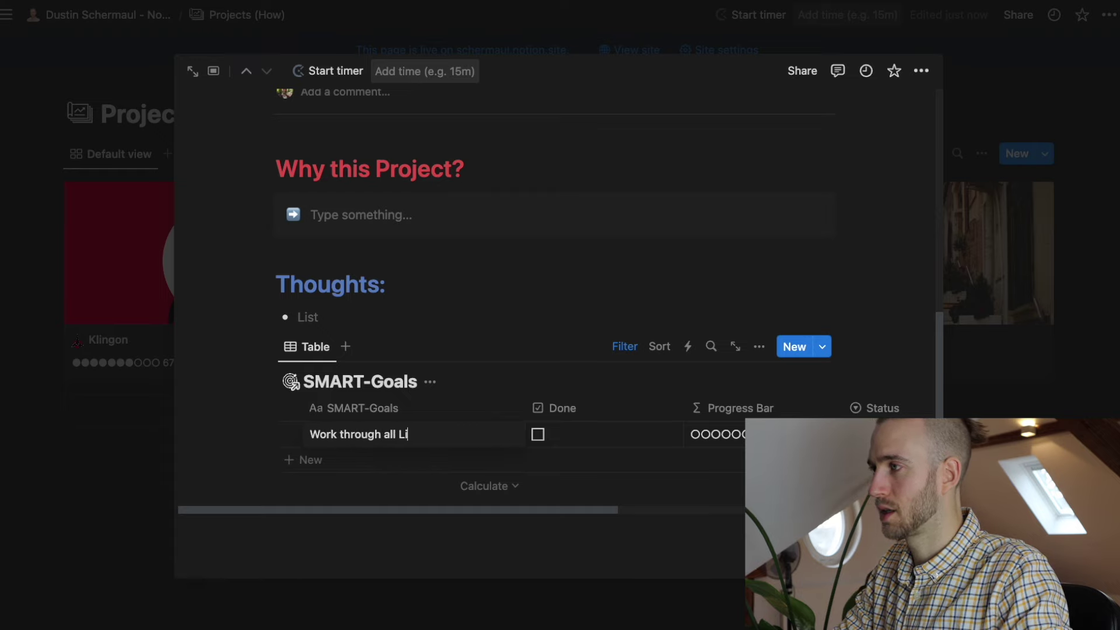
pyautogui.write('ries')
pyautogui.press('Escape')
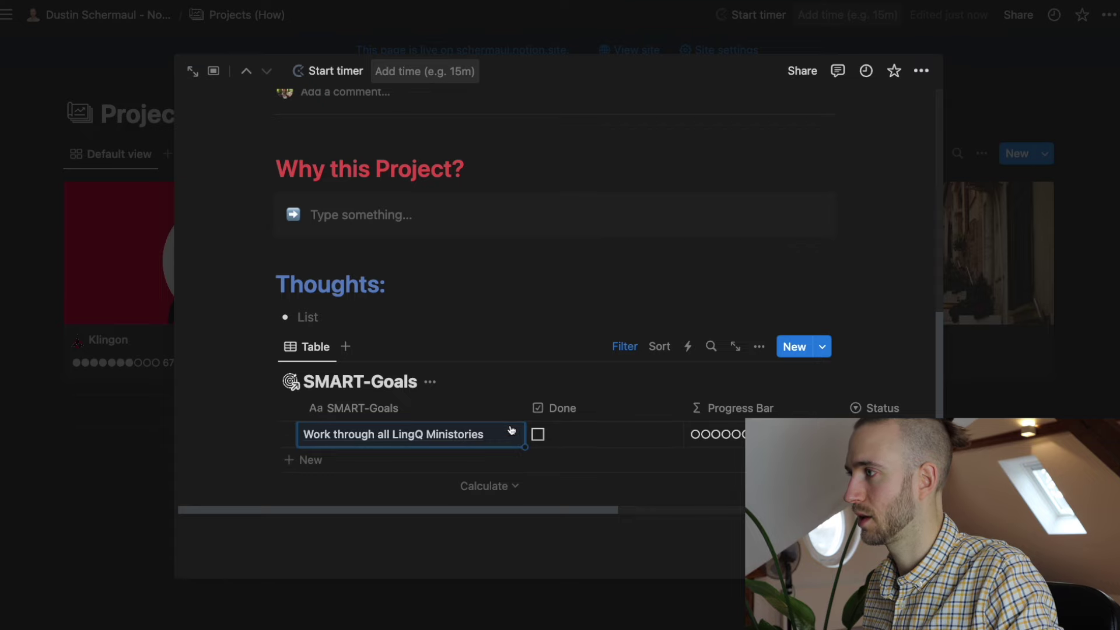
# - Open the goal as a full page and set its Timeline Dates to March 31, 2024
pyautogui.click(501, 433)
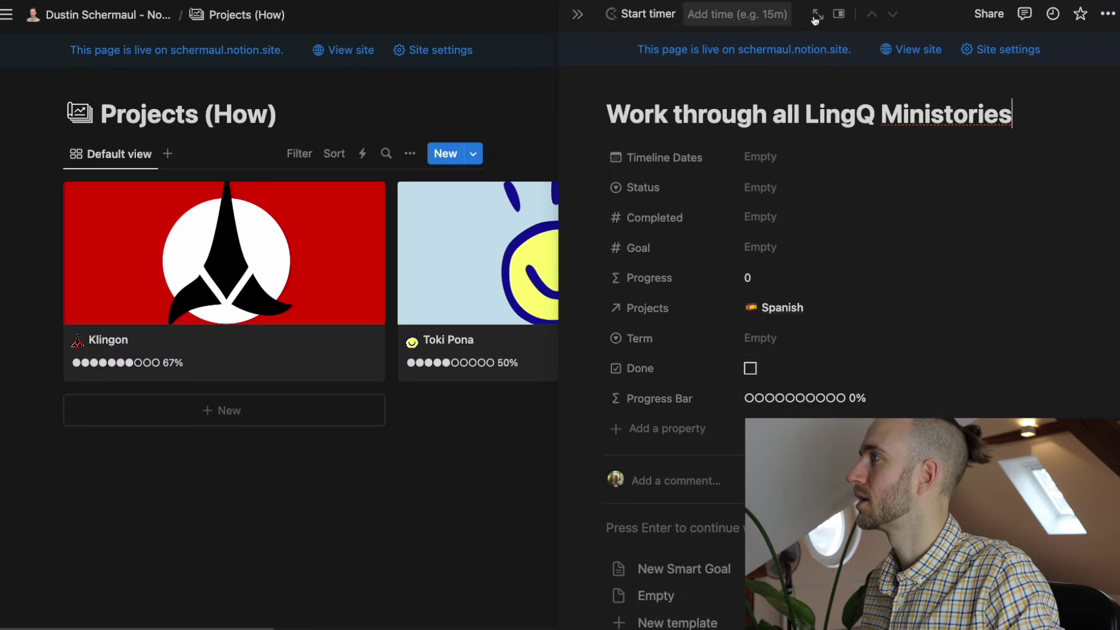
pyautogui.click(818, 14)
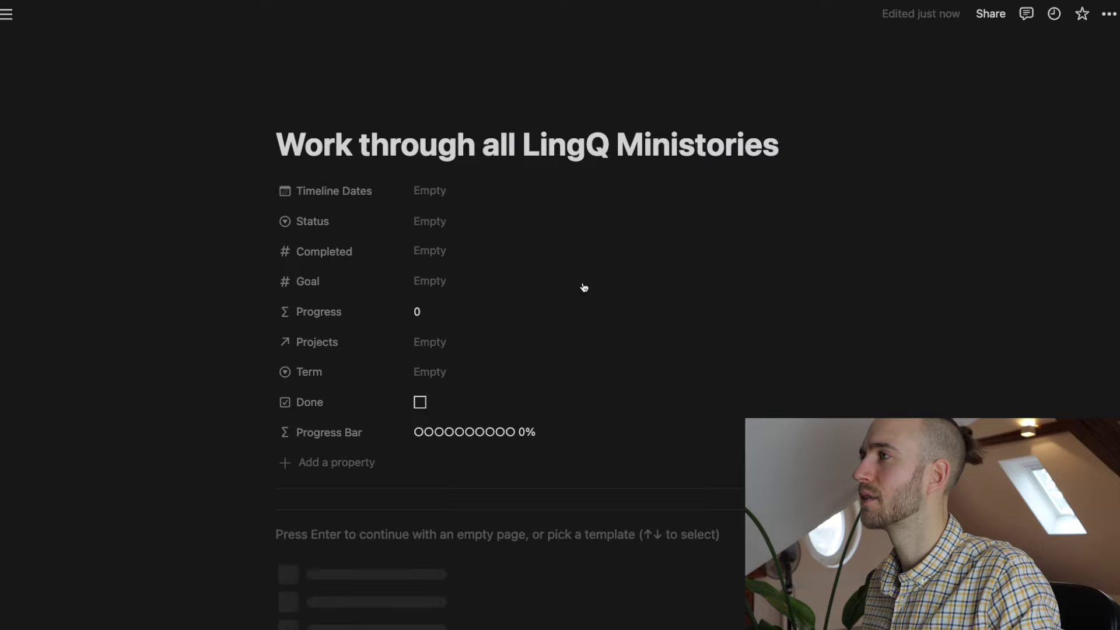
pyautogui.click(500, 227)
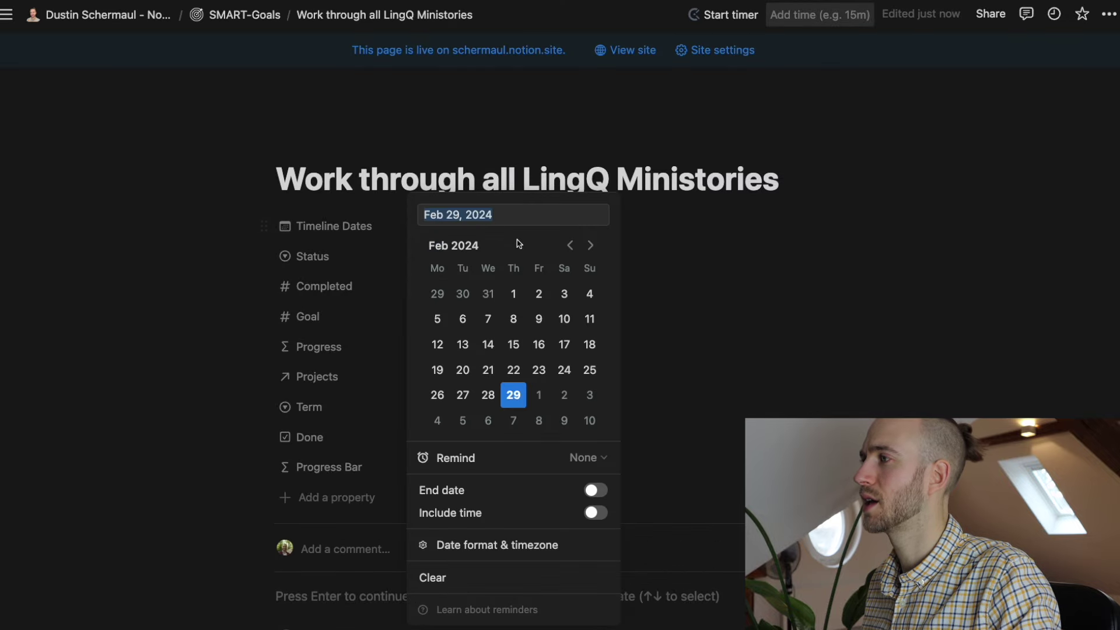
pyautogui.click(591, 246)
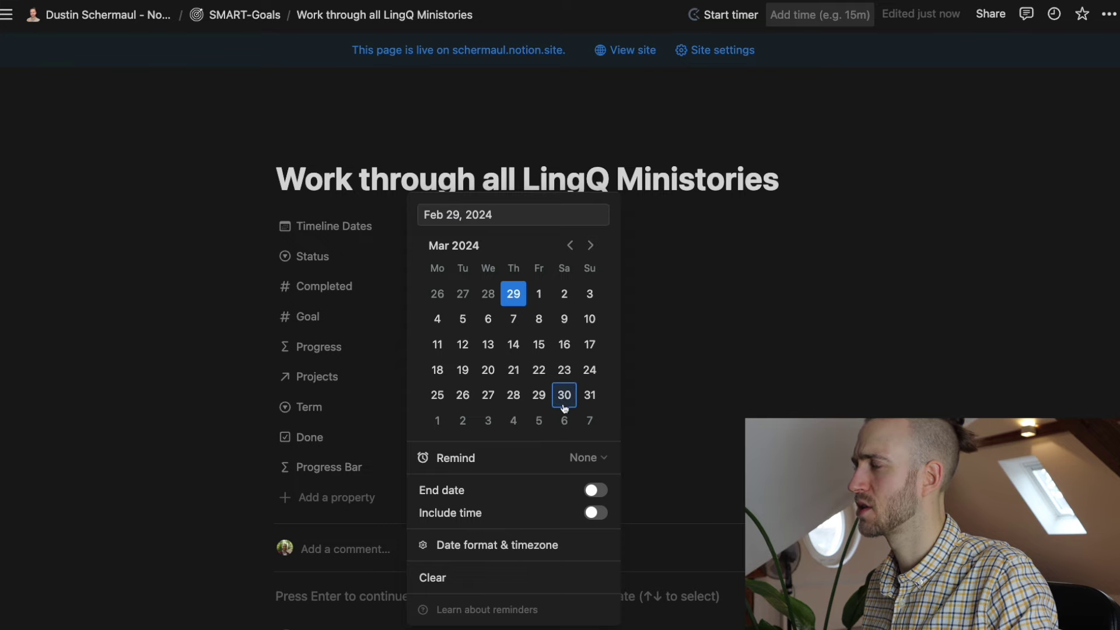
pyautogui.click(590, 395)
pyautogui.click(377, 261)
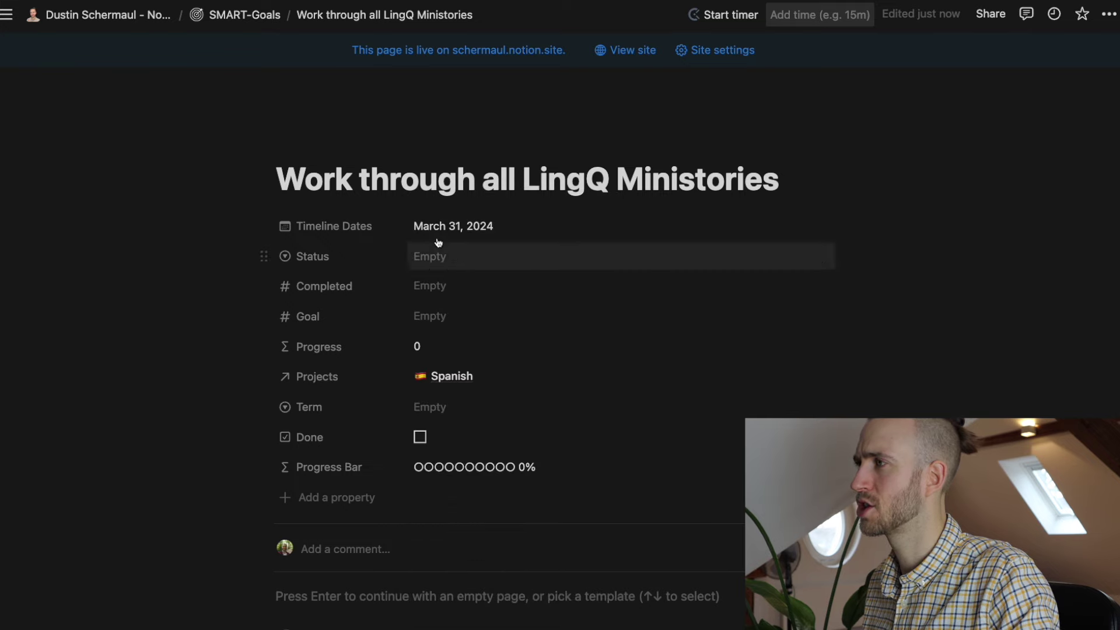
# - Set the goal's Status to Active, Completed to 0 and Goal to 60
pyautogui.click(447, 270)
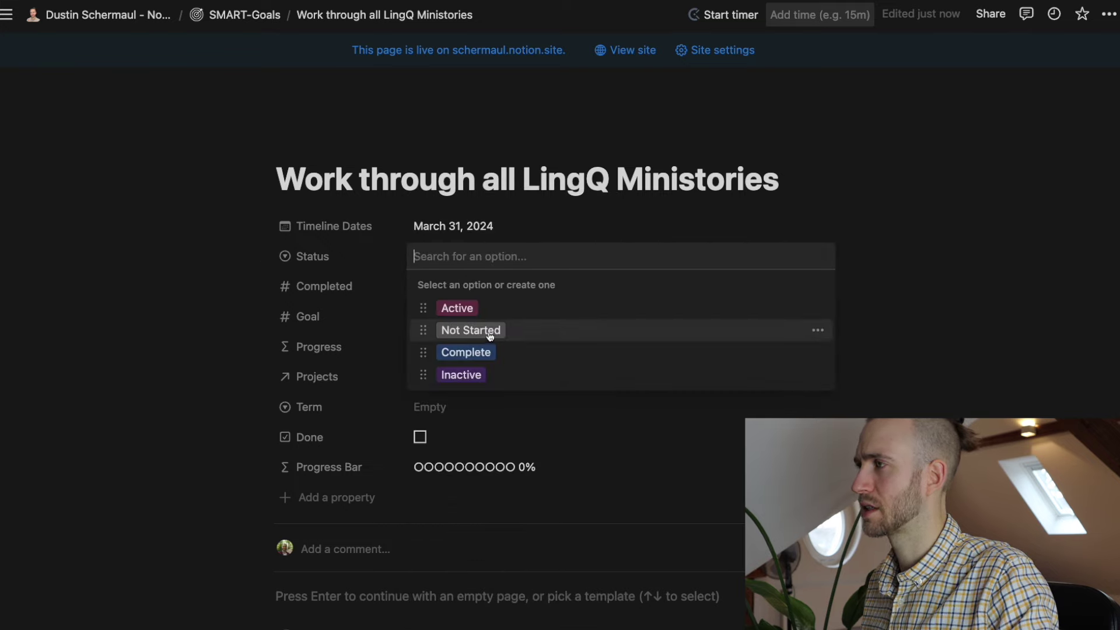
pyautogui.click(484, 309)
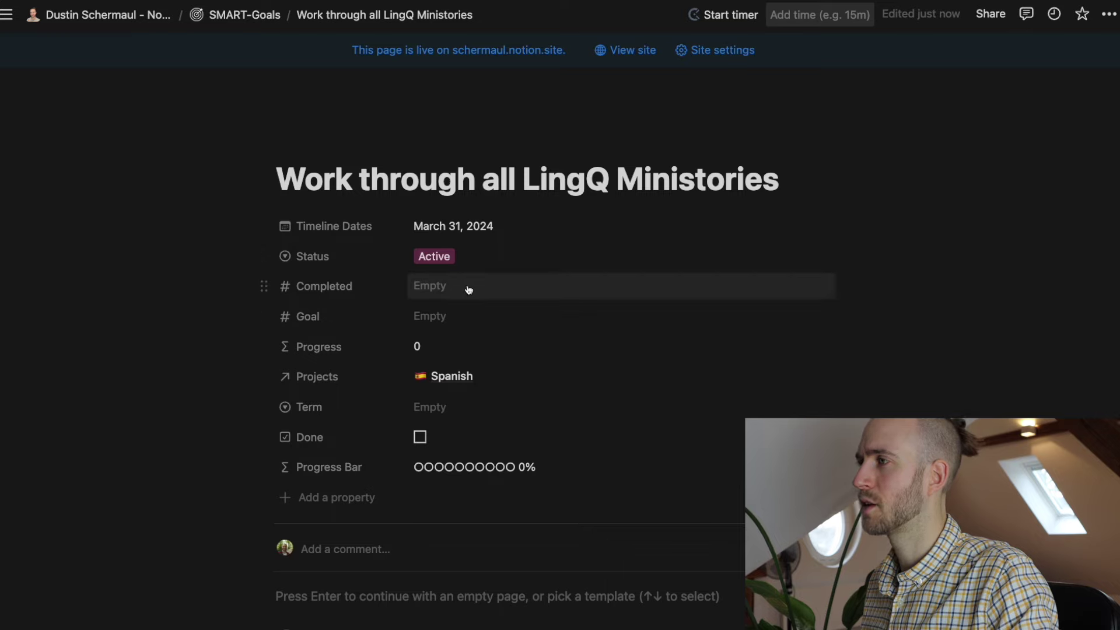
pyautogui.click(468, 289)
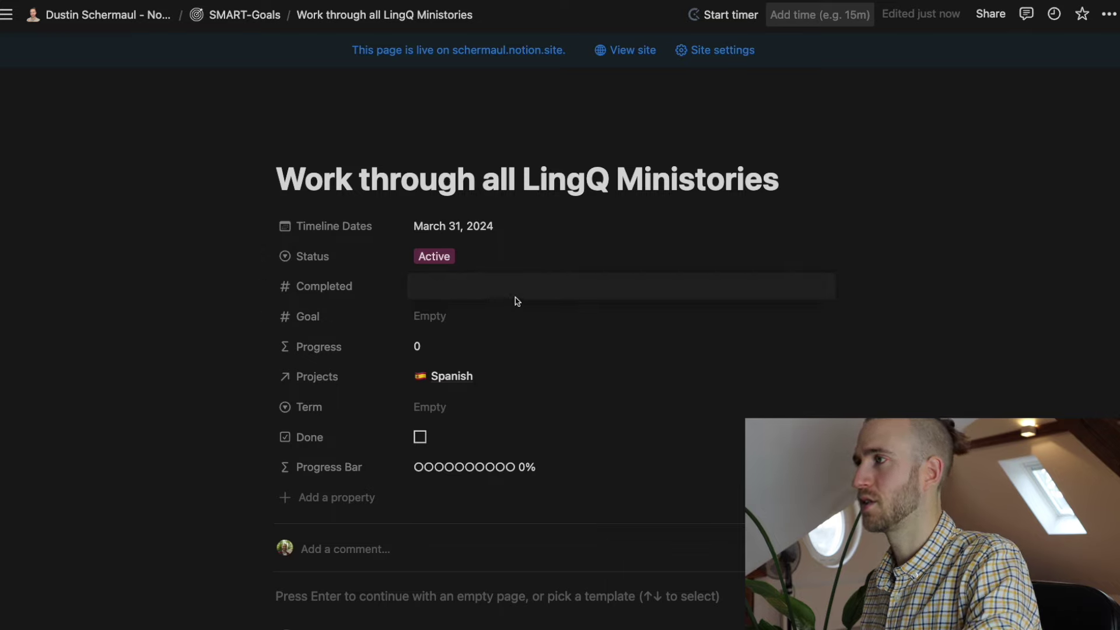
pyautogui.write('0')
pyautogui.click(493, 309)
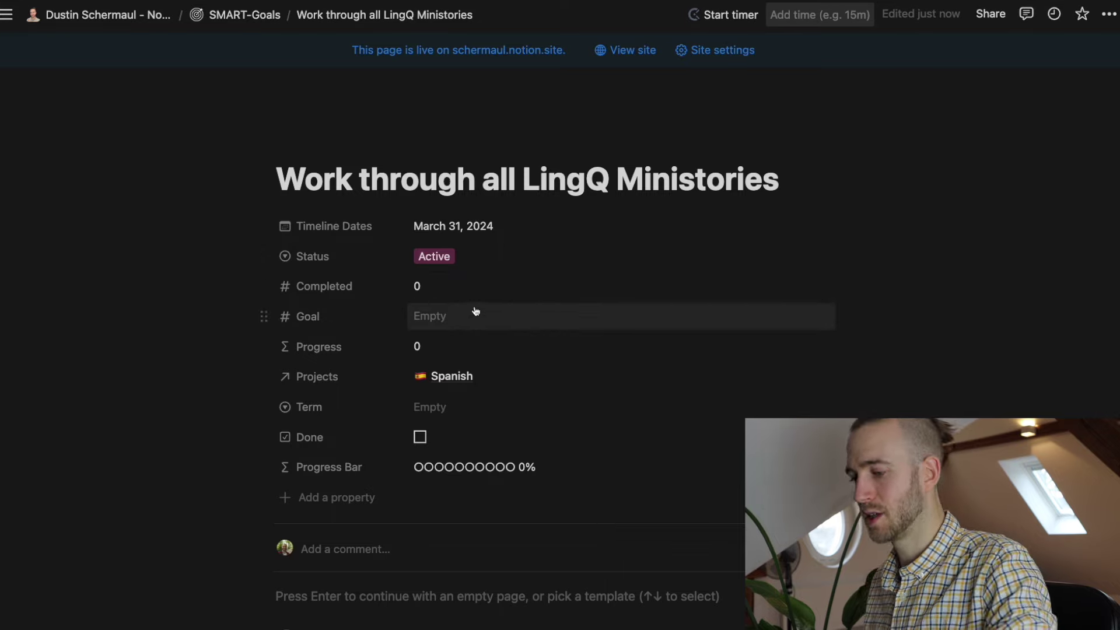
pyautogui.write('60')
pyautogui.press('Return')
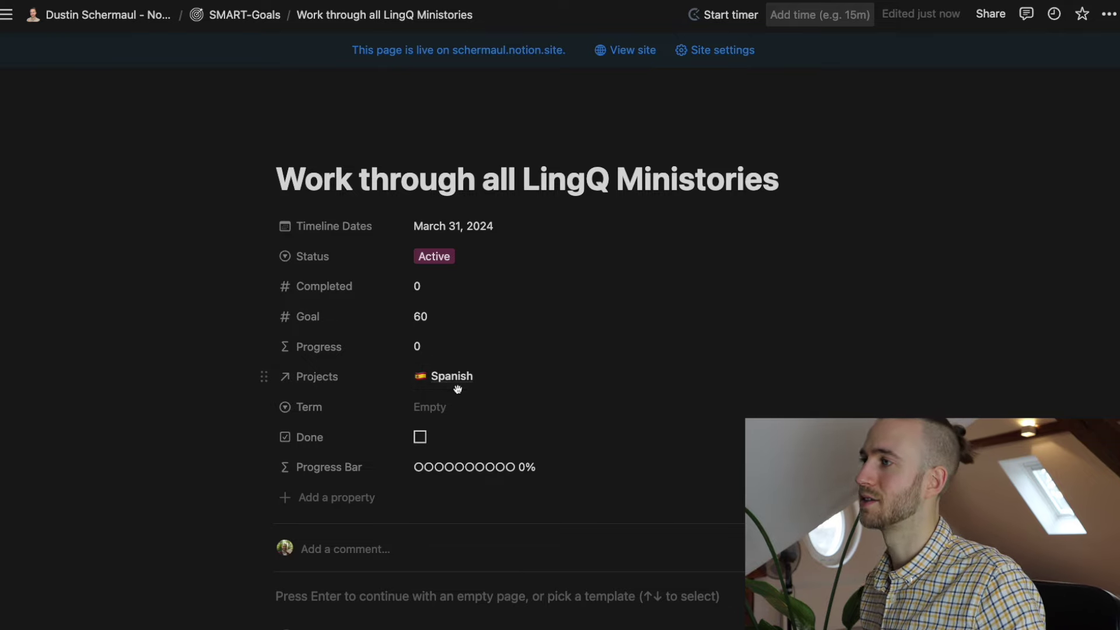
pyautogui.click(456, 410)
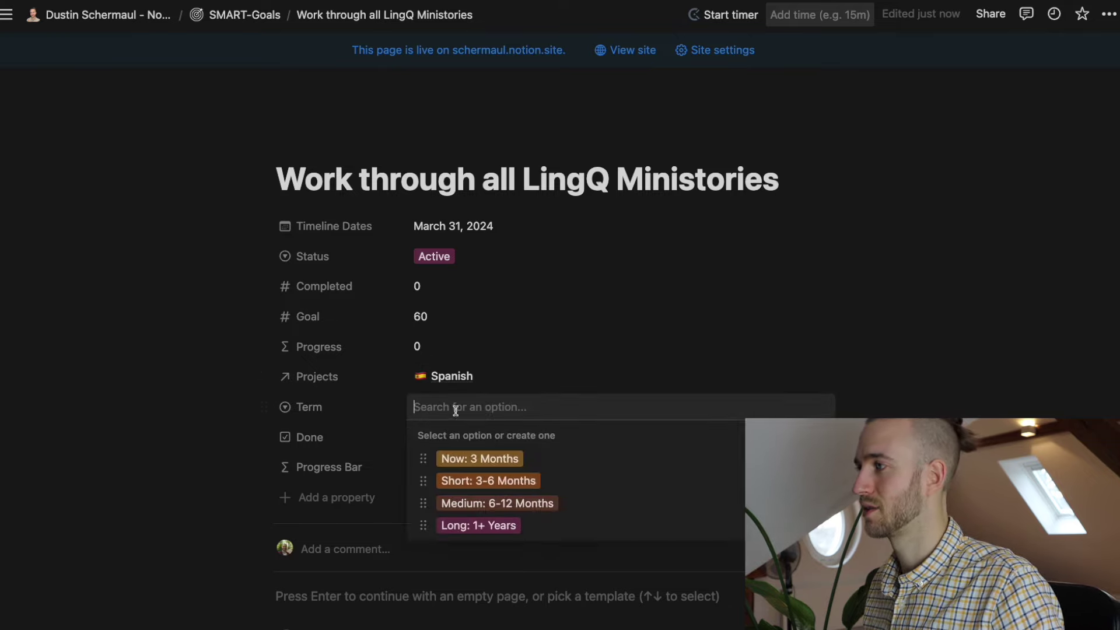
# - Set the Term to 'Now: 3 Months' and apply the New Smart Goal template
pyautogui.click(495, 462)
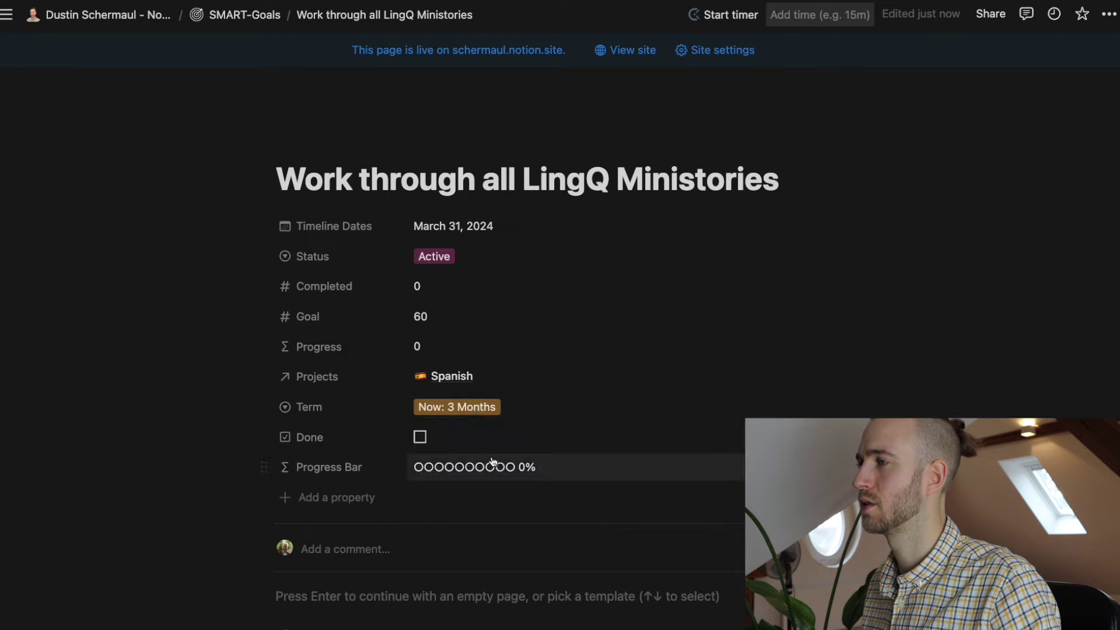
pyautogui.scroll(-1, 511, 273)
pyautogui.scroll(-4, 512, 274)
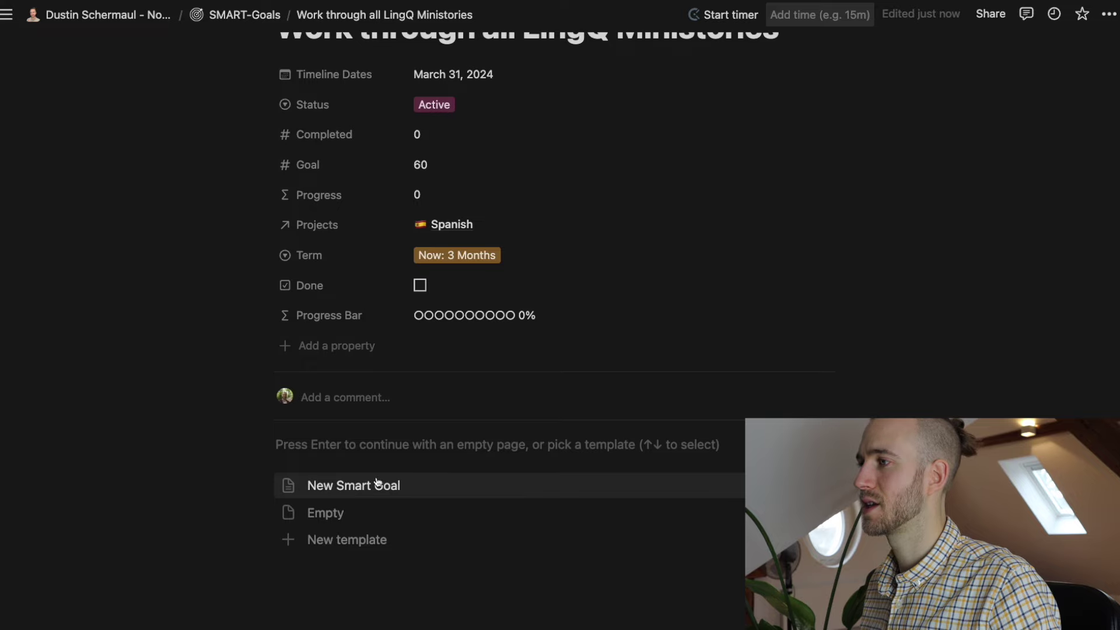
pyautogui.scroll(4, 387, 485)
pyautogui.scroll(-3, 390, 486)
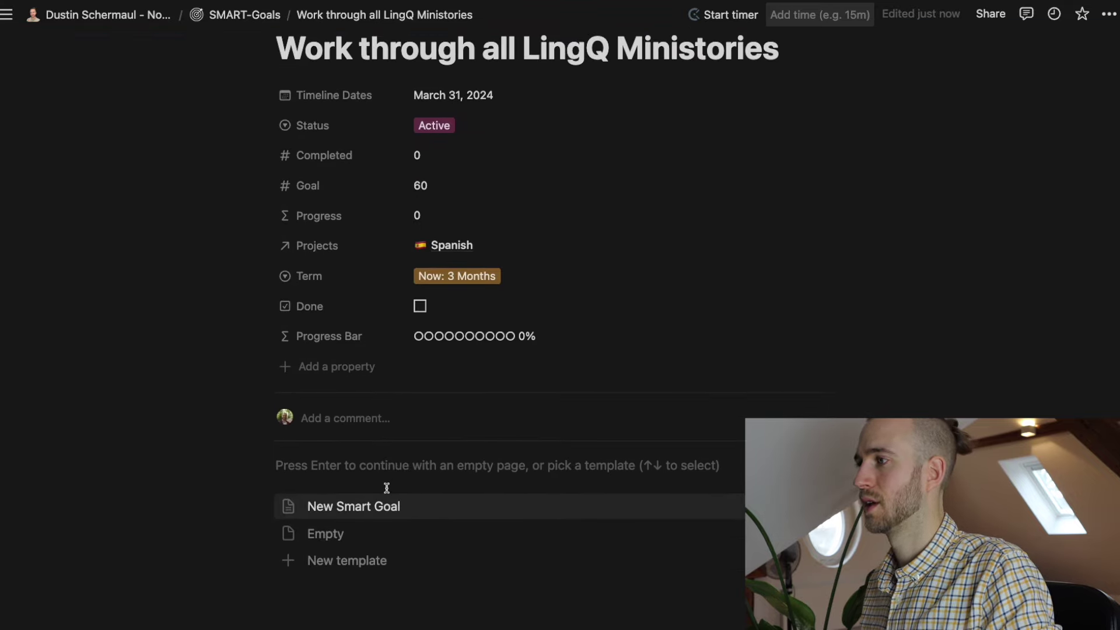
pyautogui.click(353, 508)
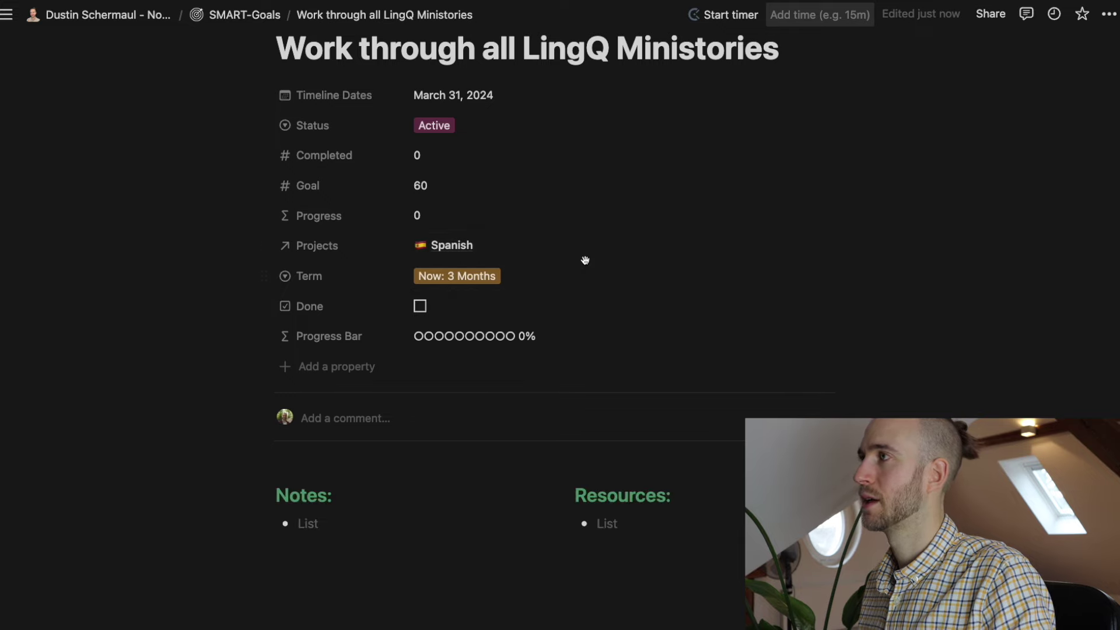
# - Check the new empty Notes and Resources lists by placing the caret in each
pyautogui.scroll(-3, 341, 506)
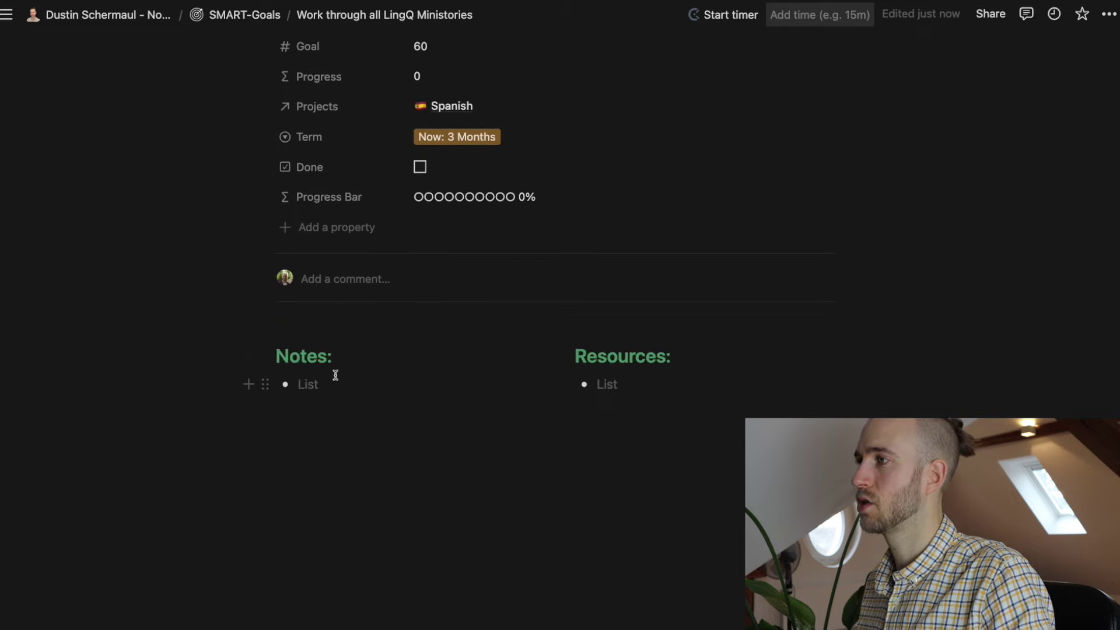
pyautogui.click(336, 379)
pyautogui.click(637, 382)
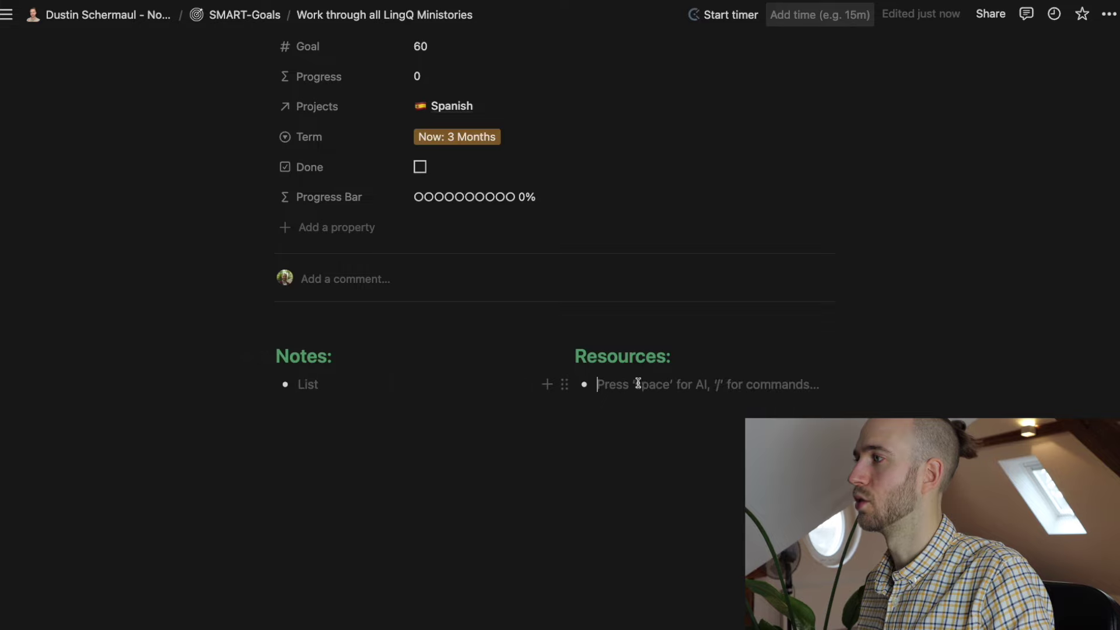
pyautogui.click(362, 350)
pyautogui.scroll(1, 369, 397)
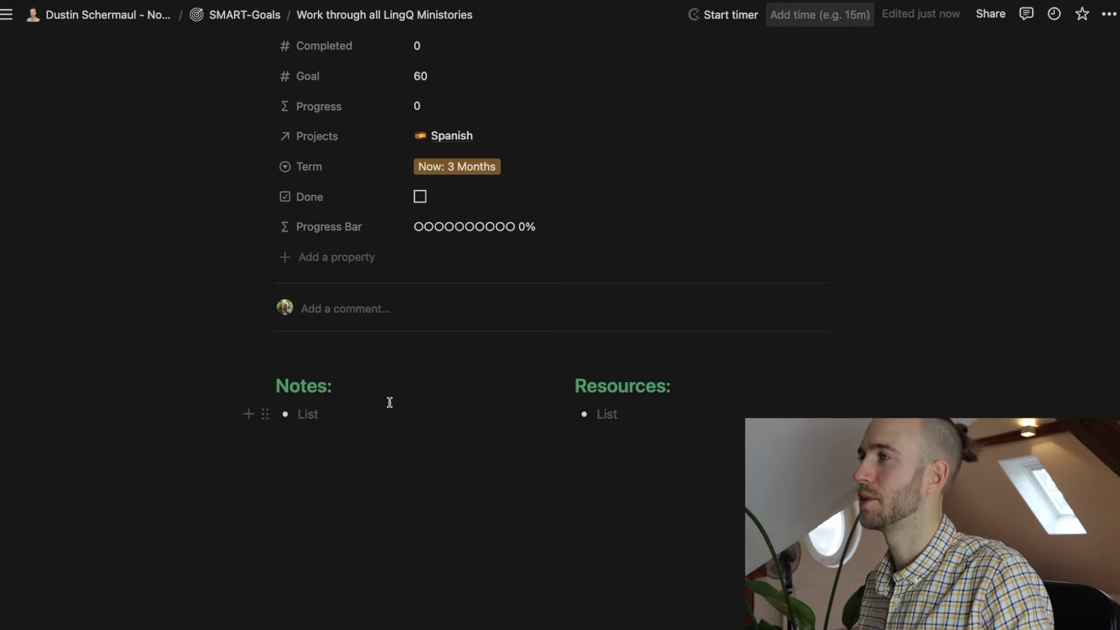
pyautogui.scroll(5, 388, 387)
pyautogui.scroll(-2, 400, 356)
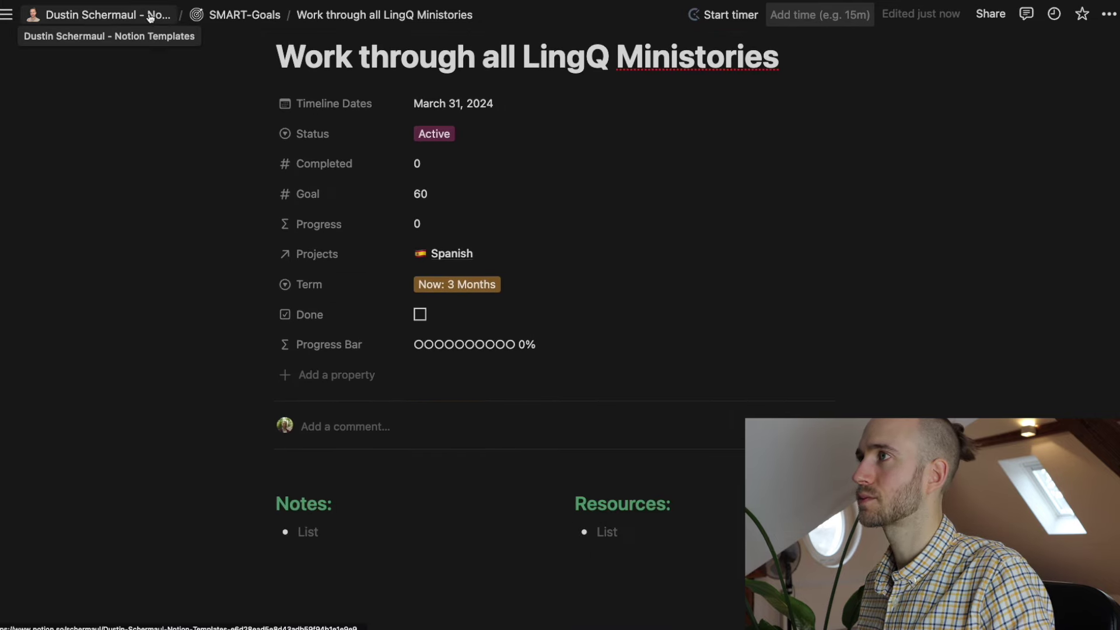
# - Go back through the SMART-Goals and templates breadcrumbs to the Projects (How) gallery
pyautogui.click(218, 21)
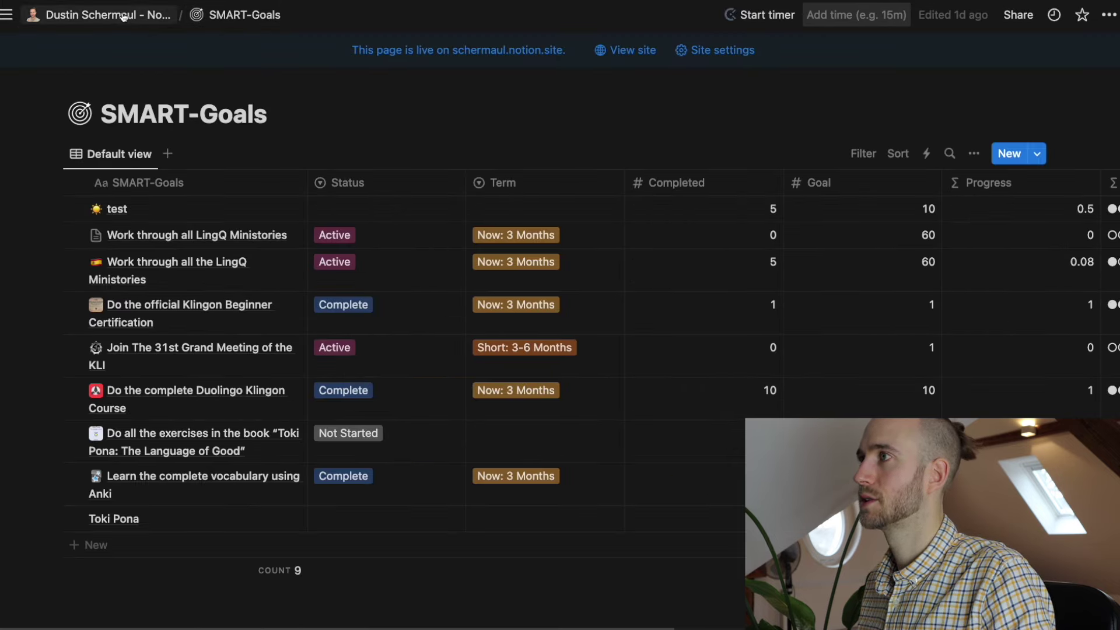
pyautogui.click(123, 17)
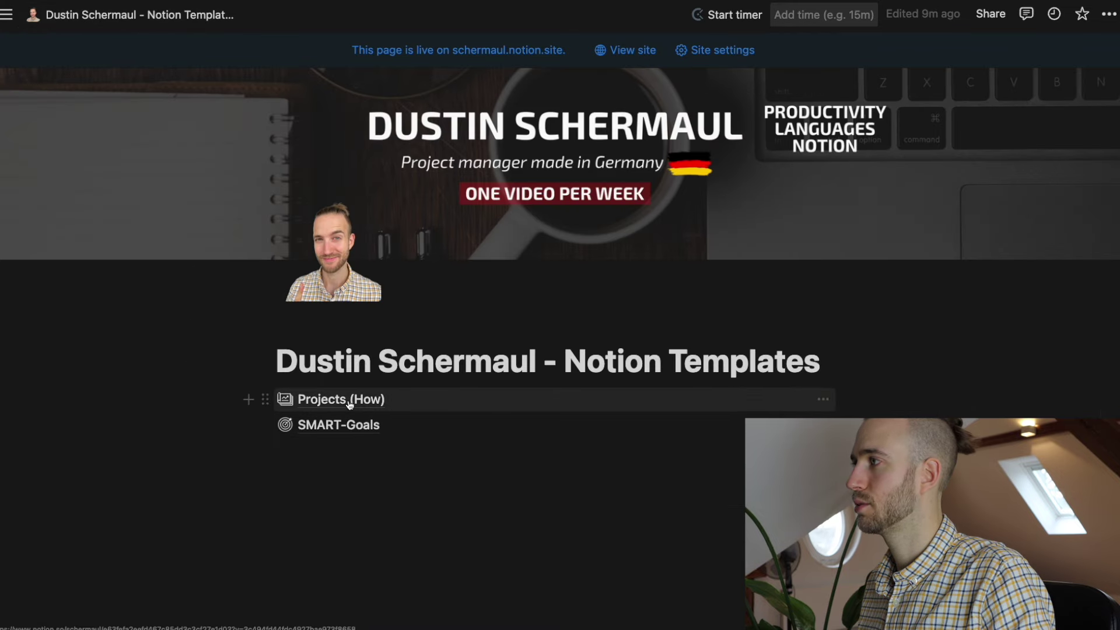
pyautogui.click(350, 402)
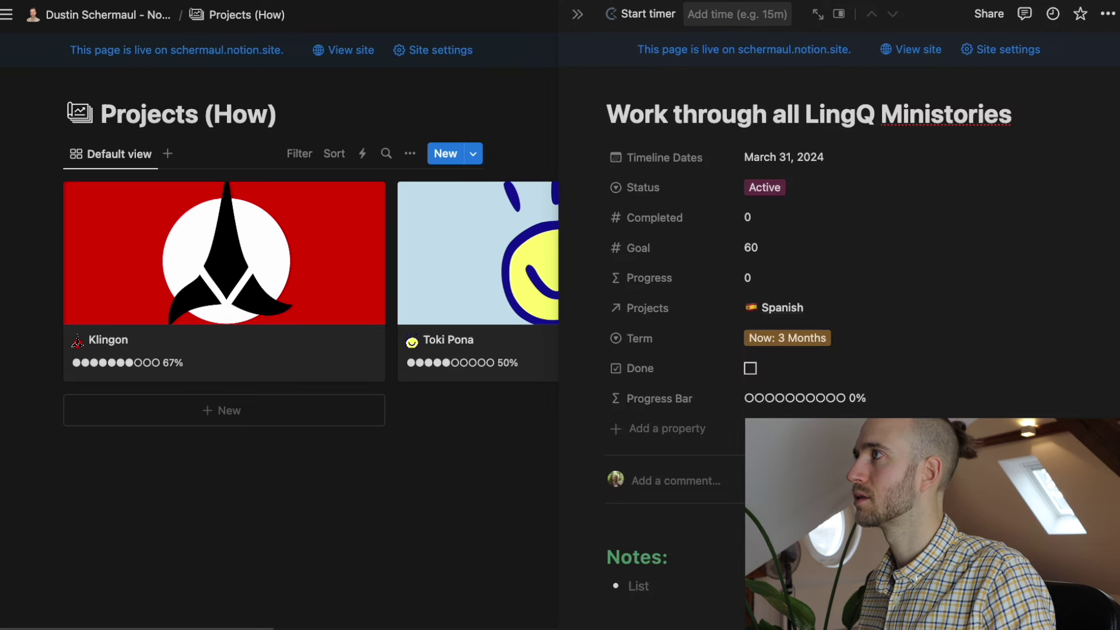
# - Close the LingQ Ministories goal preview and return to the Notion Templates home page
pyautogui.press('Escape')
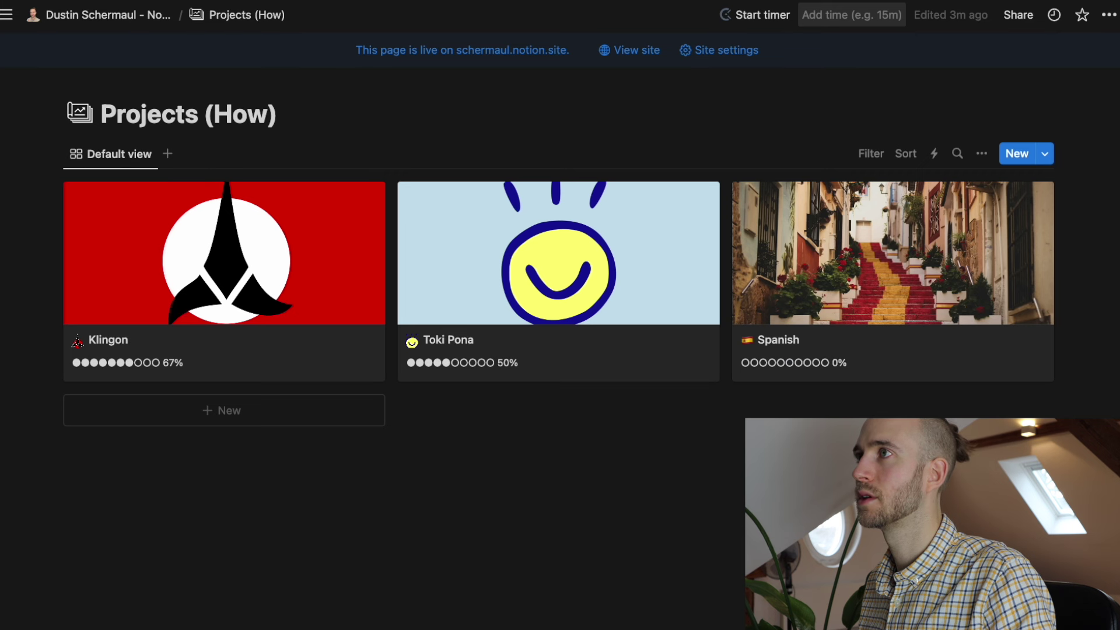
pyautogui.click(70, 16)
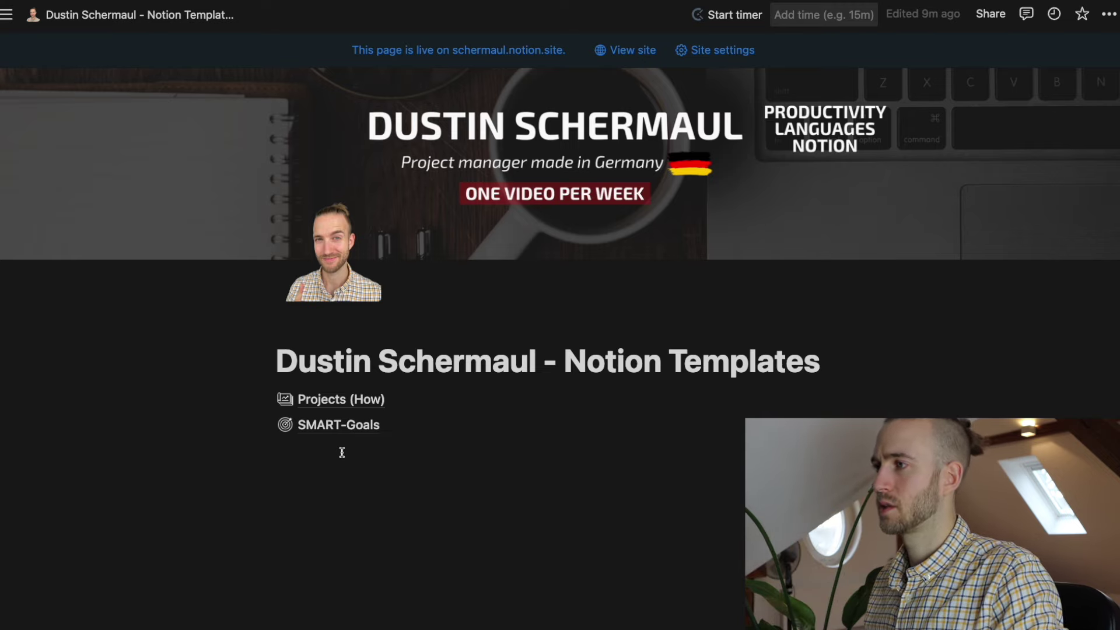
# - Add a /view gallery linked to Projects (How) below SMART-Goals, then open the SMART-Goals database
pyautogui.click(342, 452)
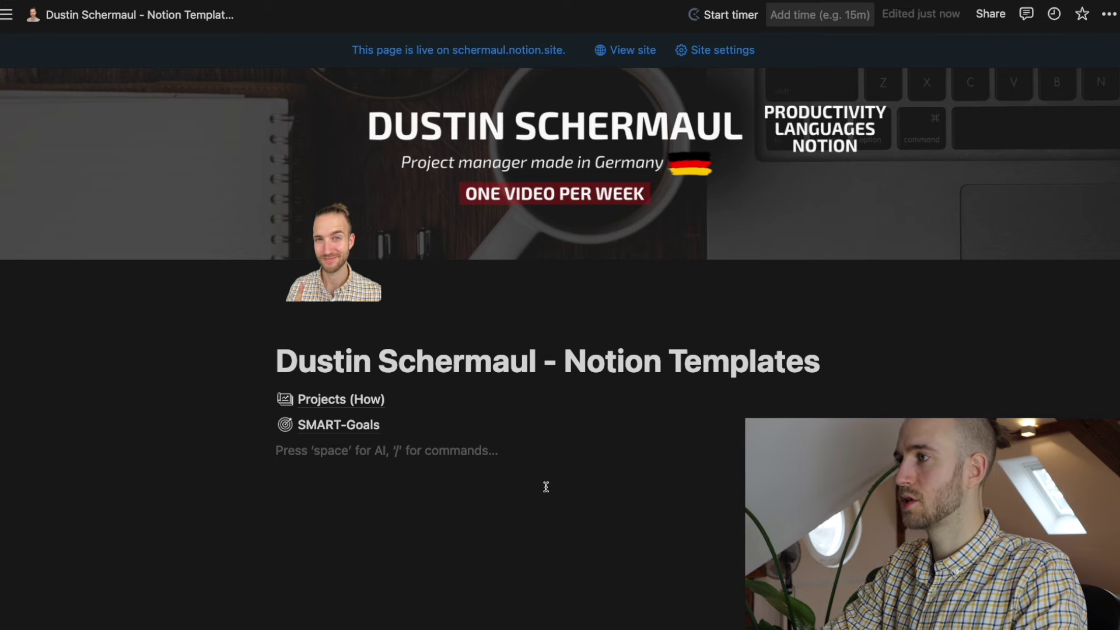
pyautogui.write('/v')
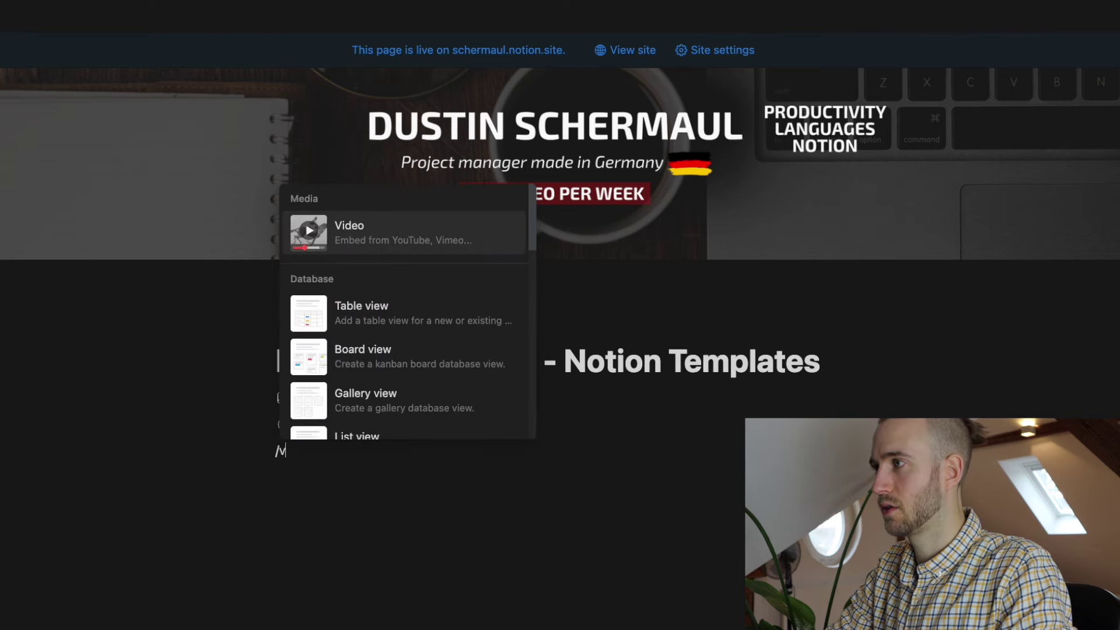
pyautogui.write('iew')
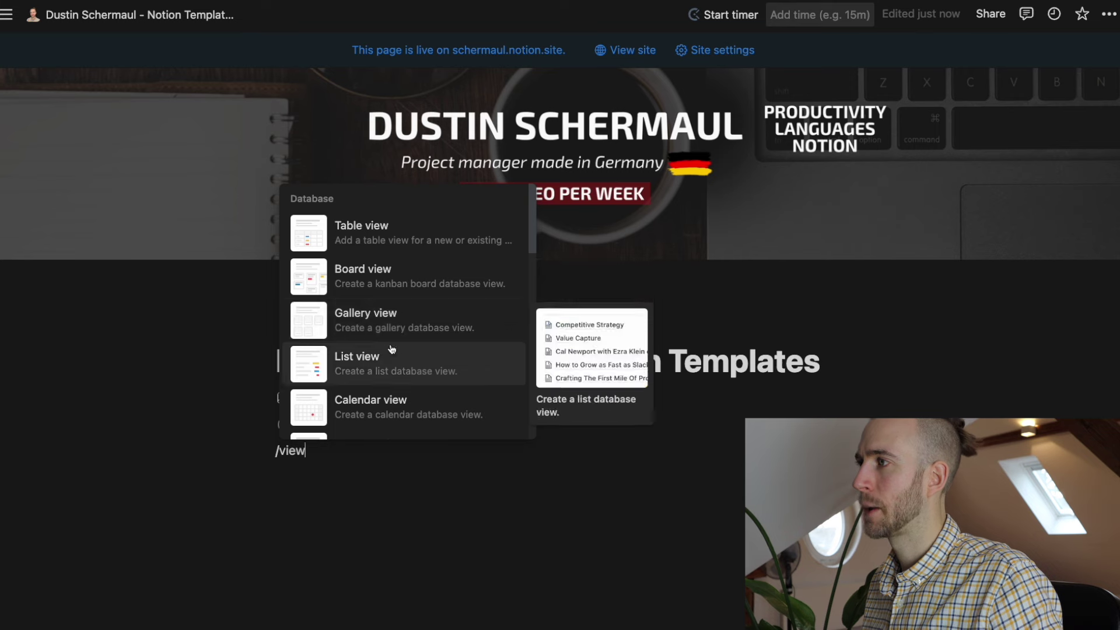
pyautogui.click(387, 326)
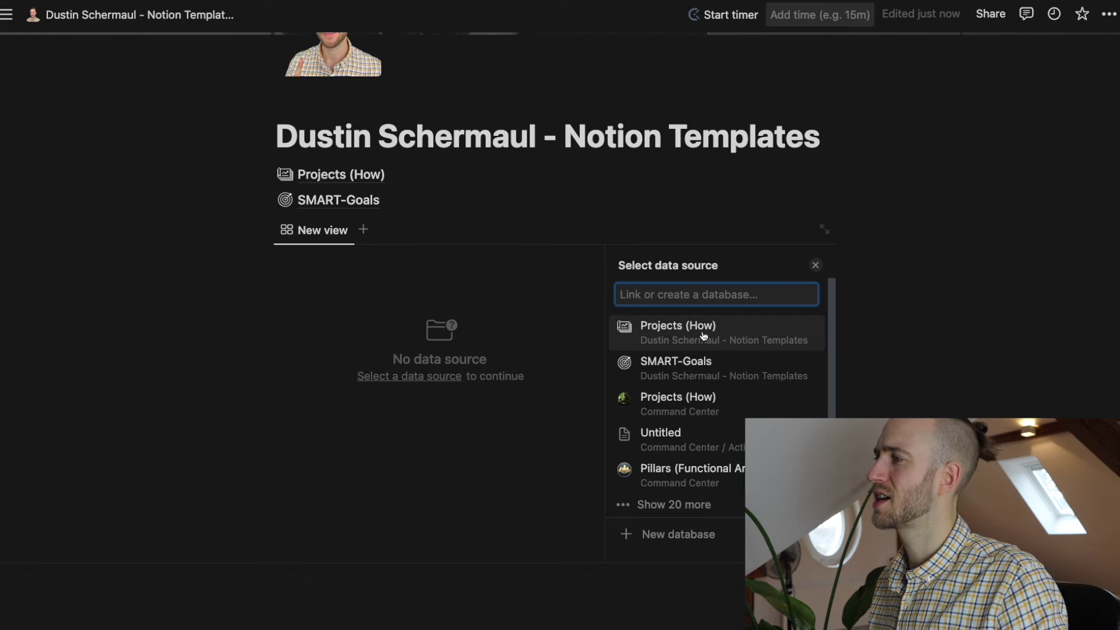
pyautogui.click(706, 336)
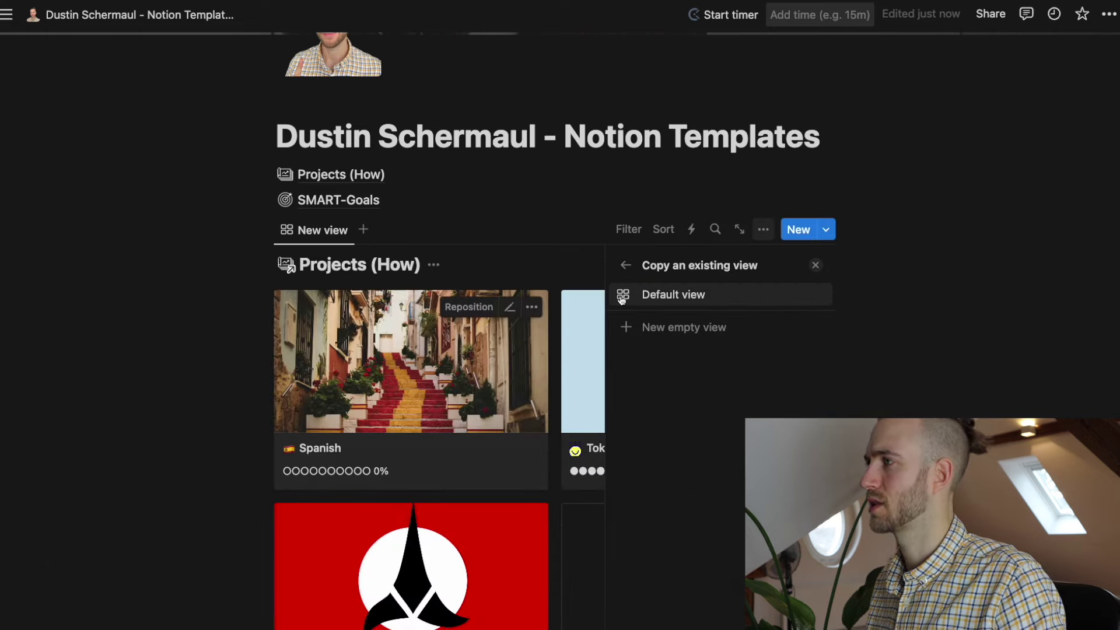
pyautogui.click(537, 200)
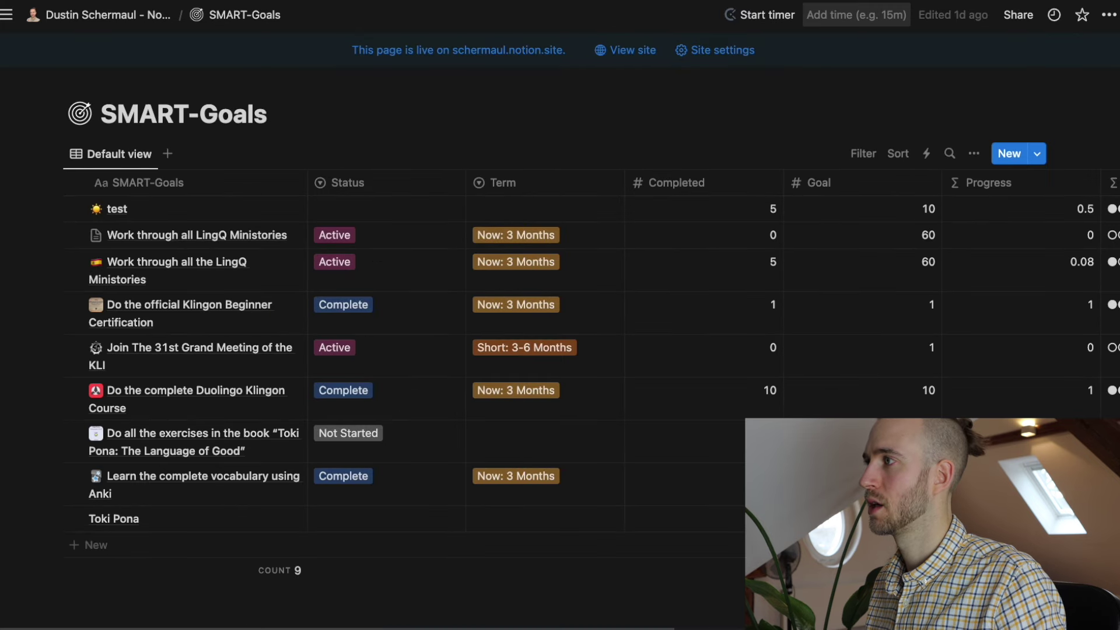
# - Return to the templates home page and view the Klingon, Toki Pona and Spanish gallery cards
pyautogui.press('super+bracketleft')
pyautogui.scroll(-5, 671, 344)
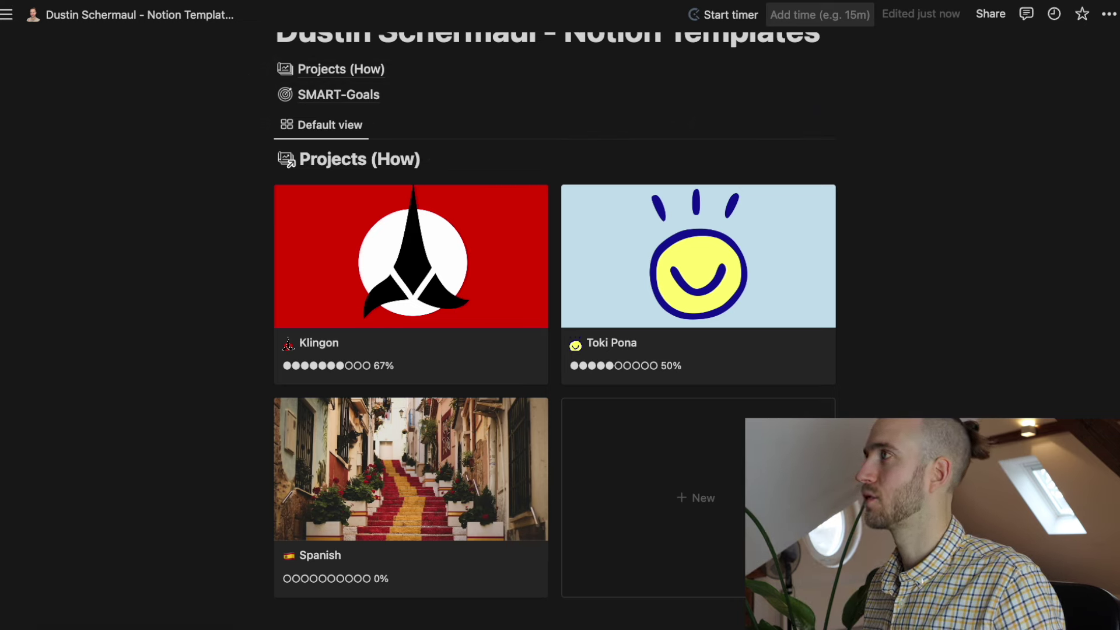
# - Switch to the Command Center page and expand its Pipelines (Action) database group
pyautogui.click(677, 1)
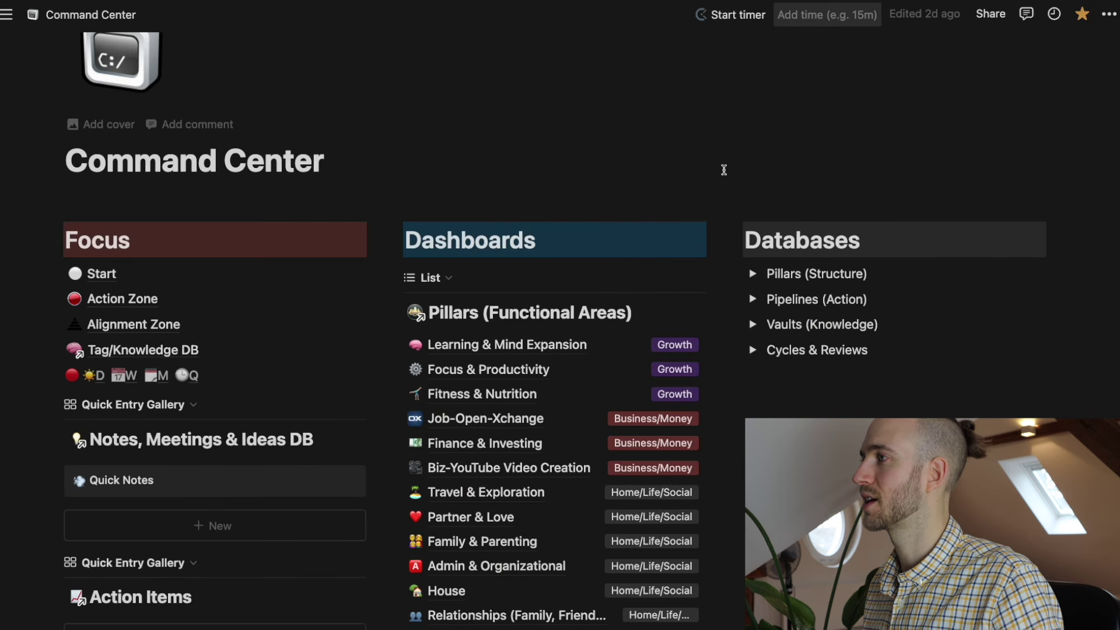
pyautogui.scroll(-3, 705, 160)
pyautogui.scroll(4, 705, 160)
pyautogui.scroll(-4, 704, 167)
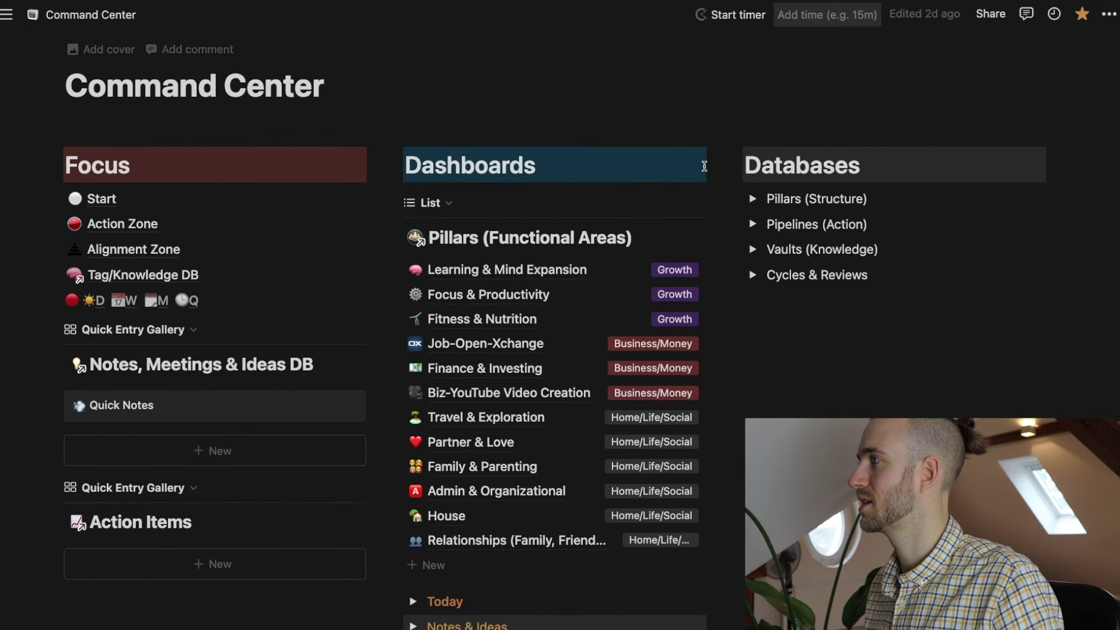
pyautogui.click(751, 227)
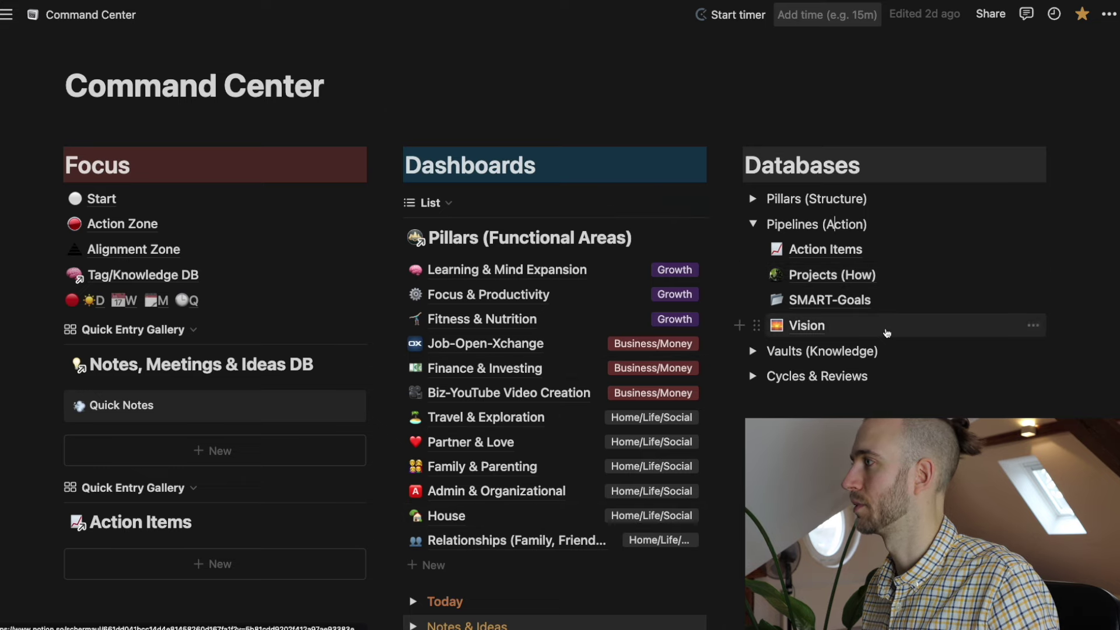
# - Collapse Pipelines (Action), then show Active Projects as a table and back as a gallery
pyautogui.click(755, 224)
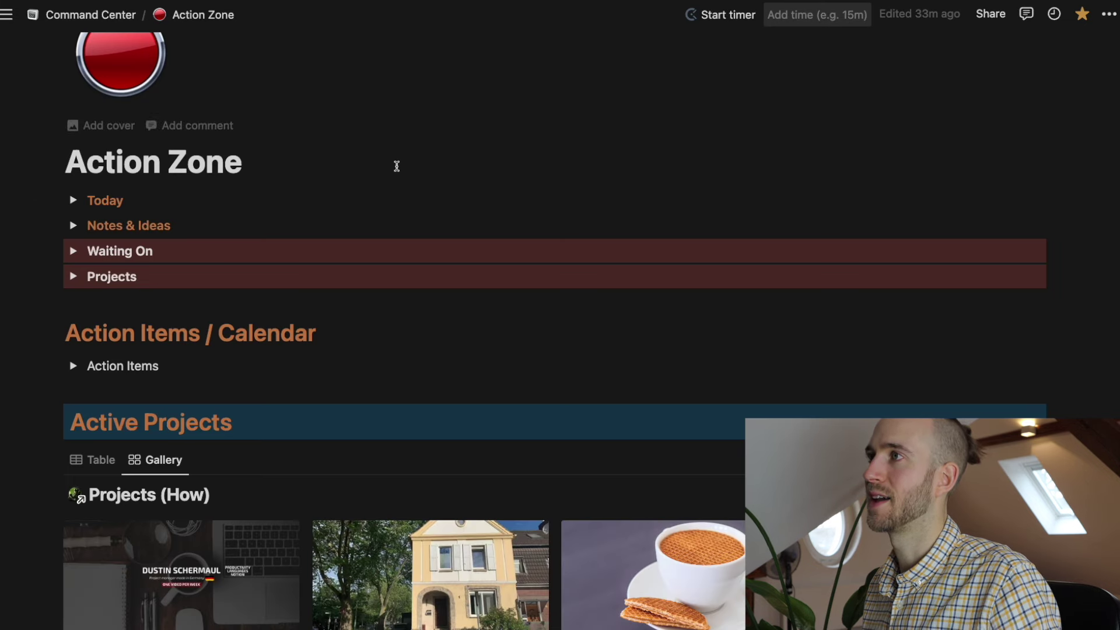
pyautogui.scroll(-2, 397, 169)
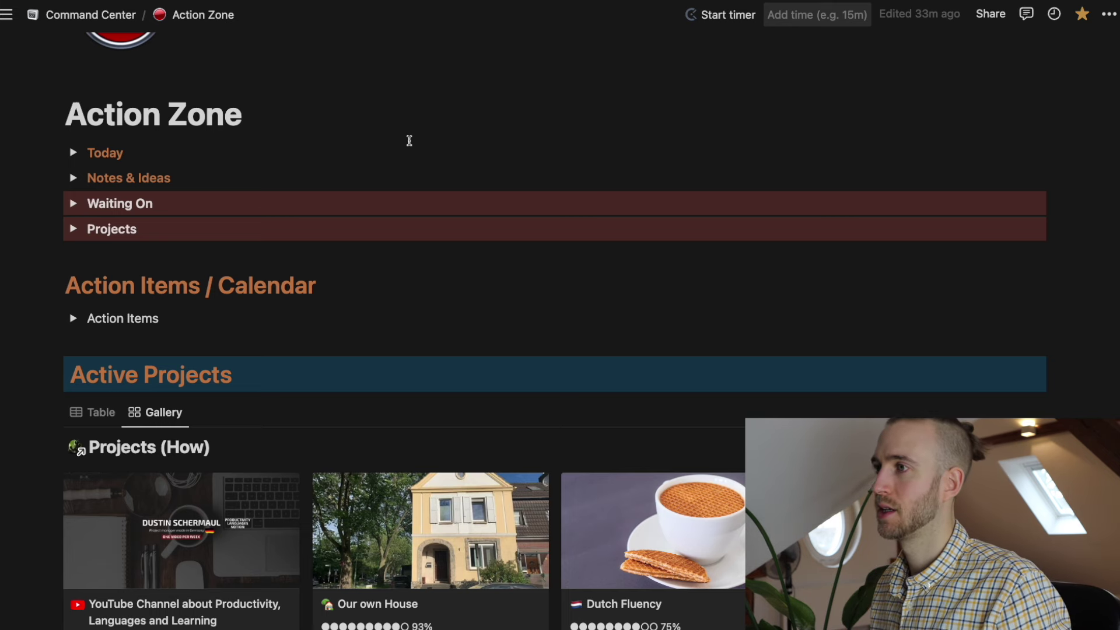
pyautogui.scroll(-5, 409, 141)
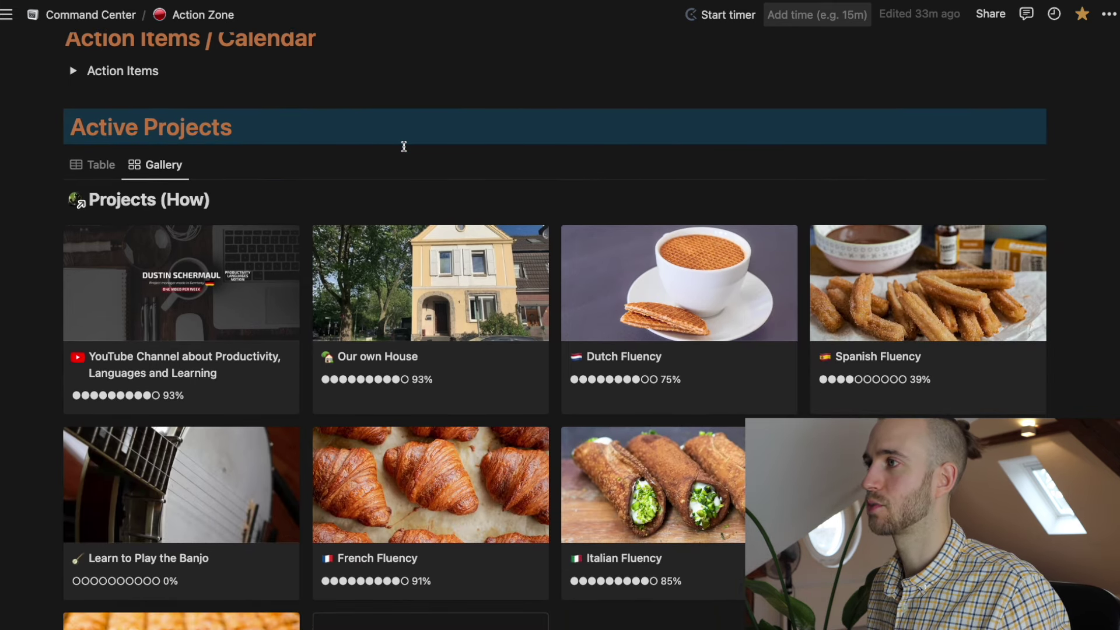
pyautogui.scroll(-1, 404, 147)
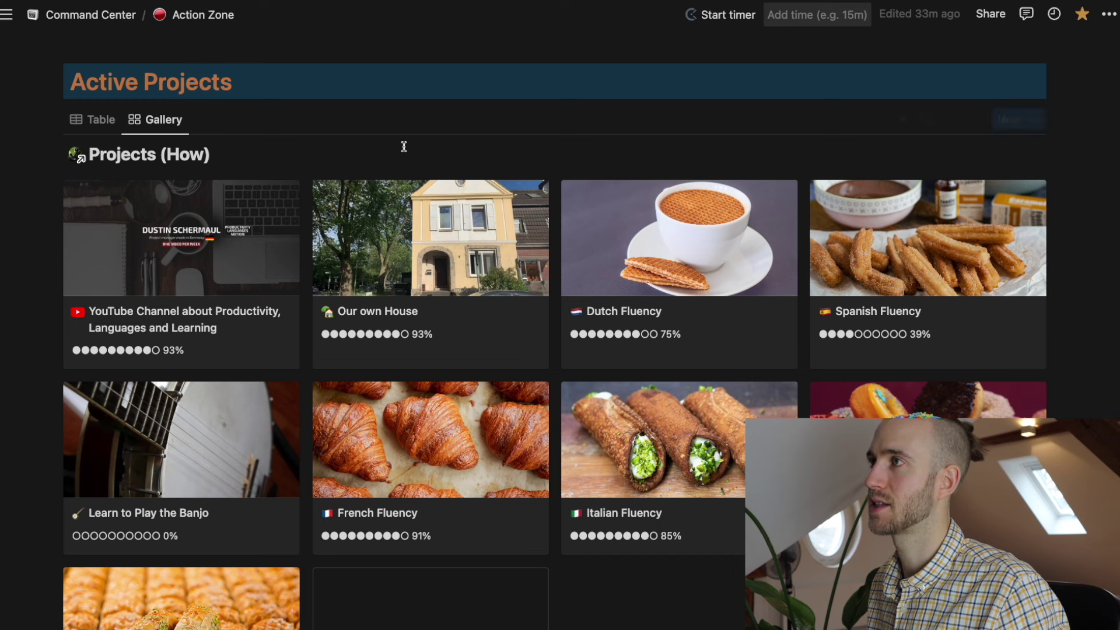
pyautogui.scroll(-1, 404, 146)
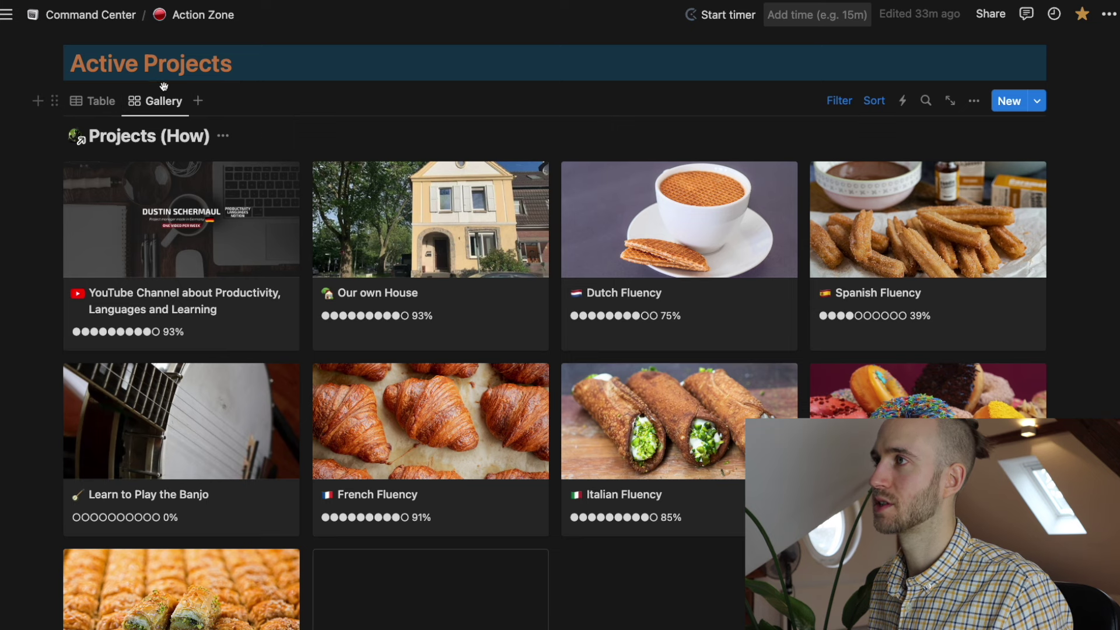
pyautogui.click(93, 104)
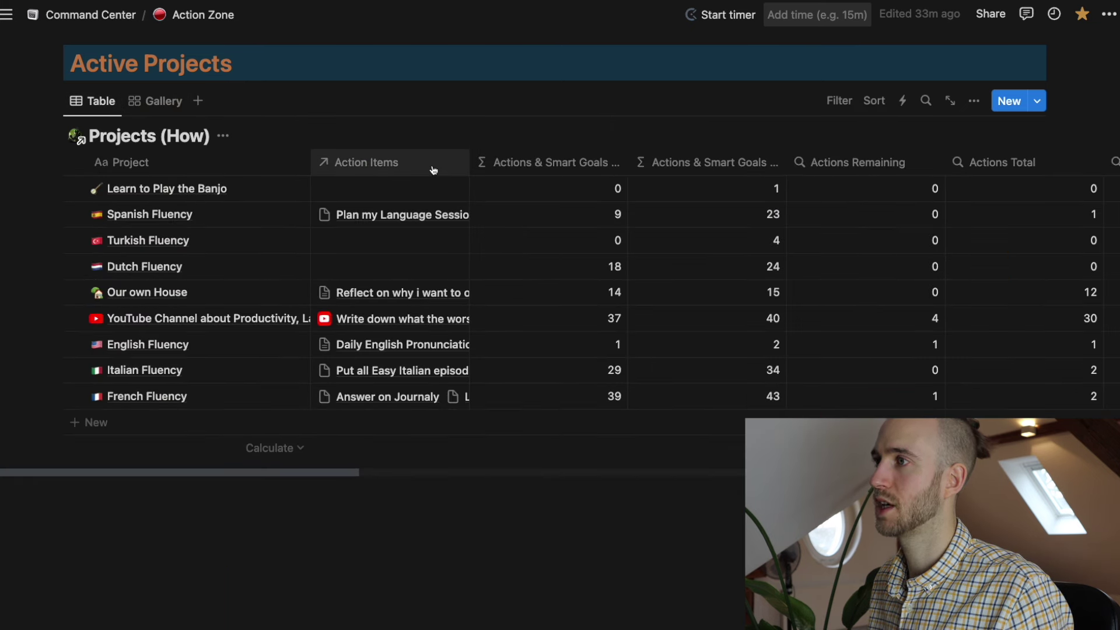
pyautogui.click(154, 102)
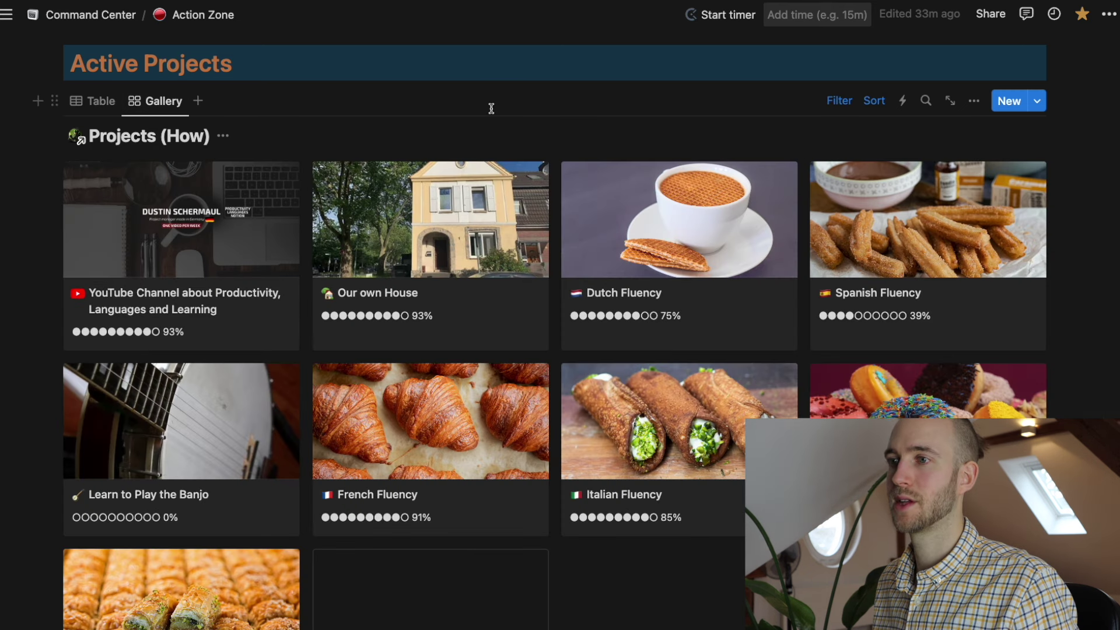